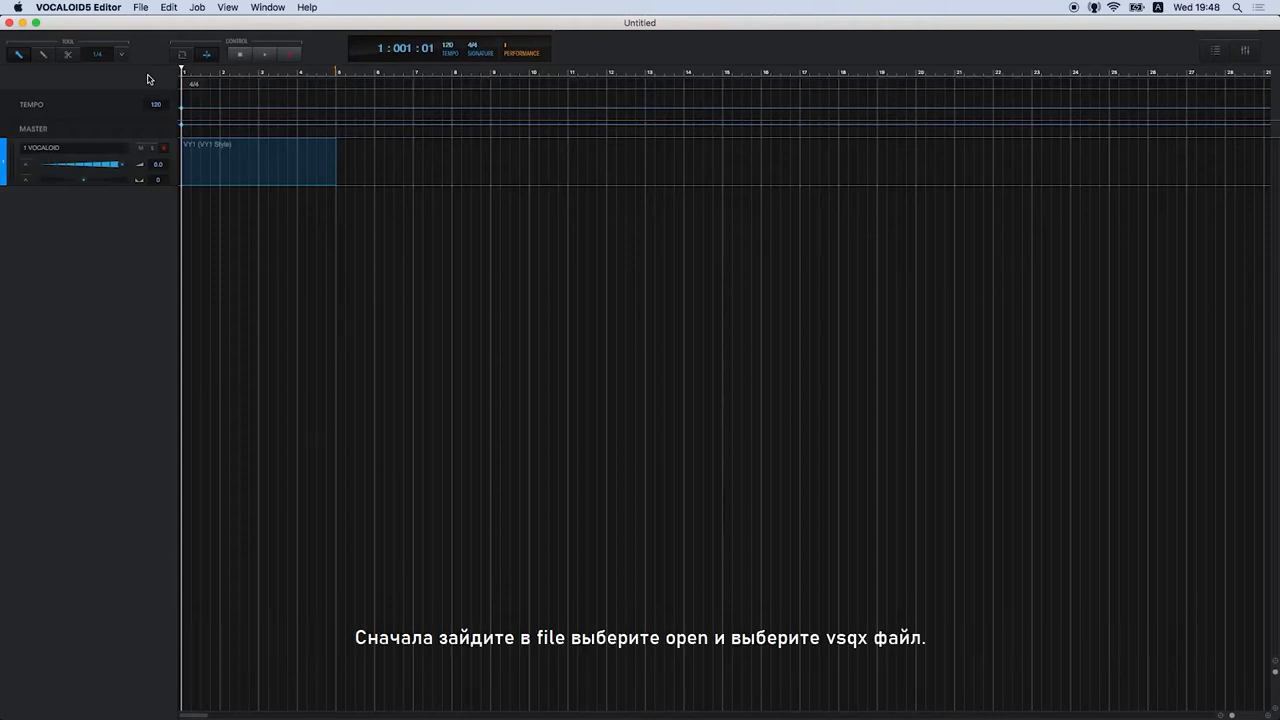
Open the Melody_V4_E.vsqx project from the Desktop.
click(141, 8)
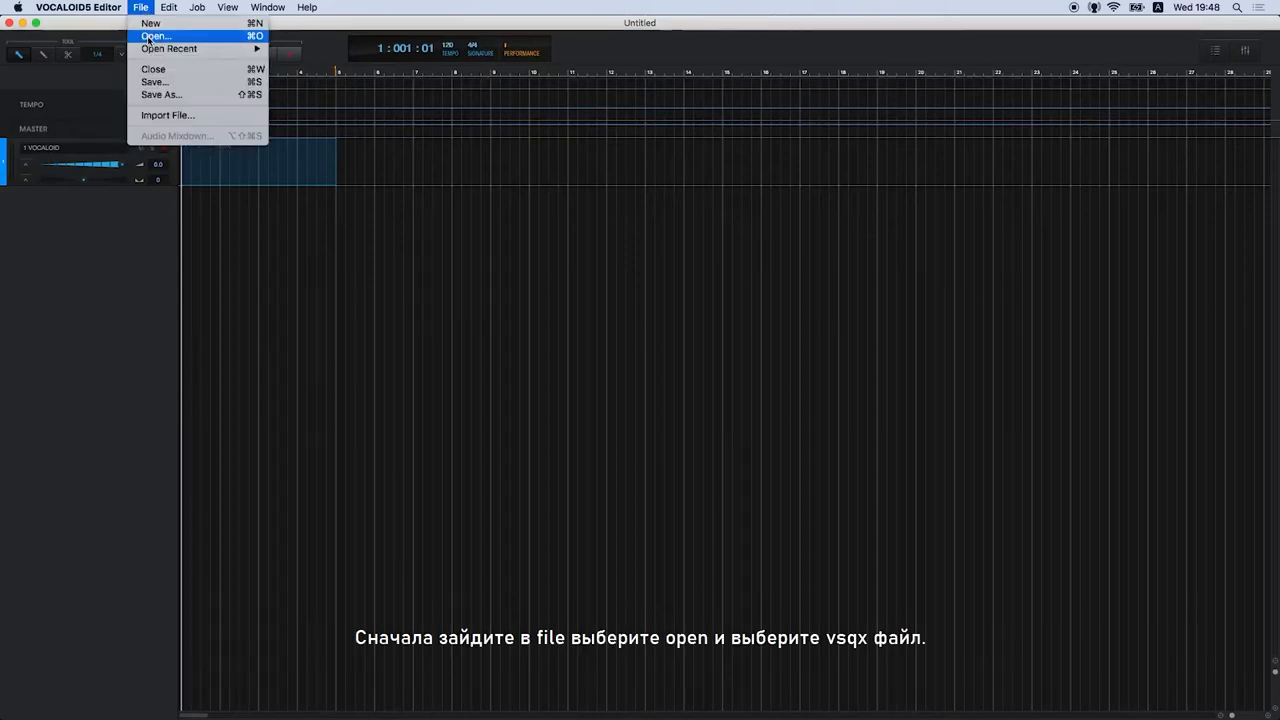
click(149, 37)
click(600, 149)
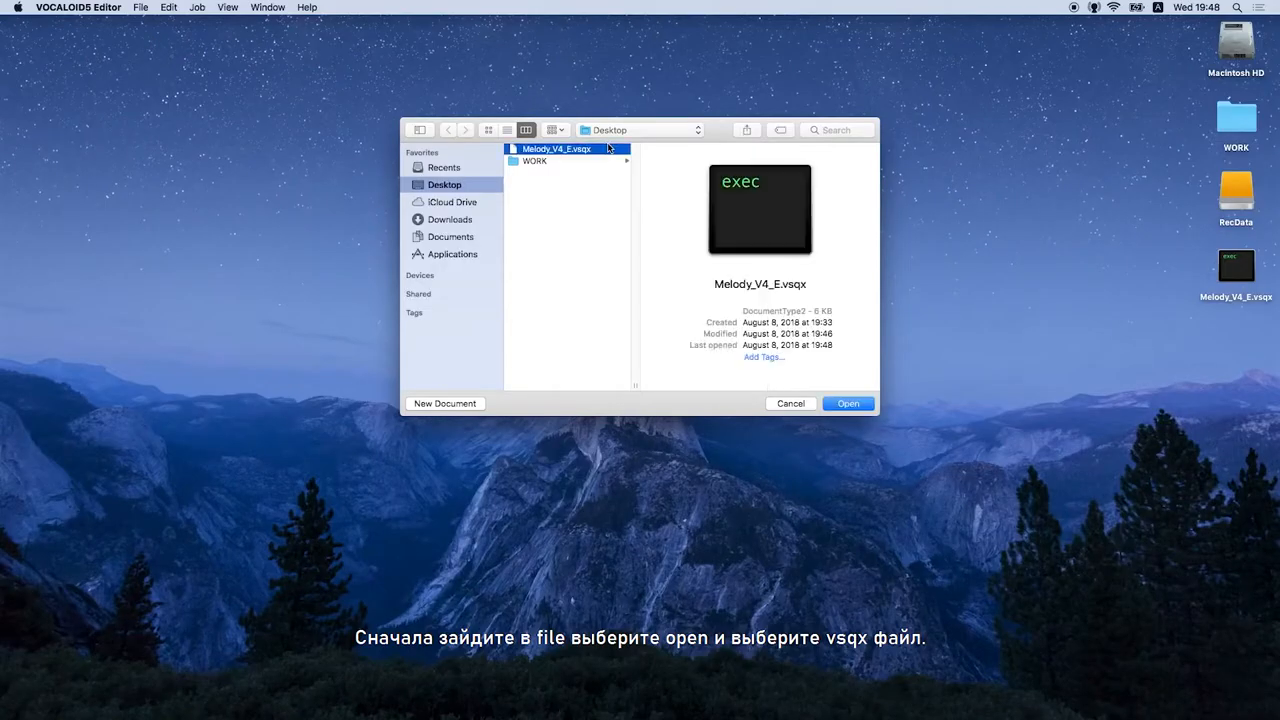
click(863, 403)
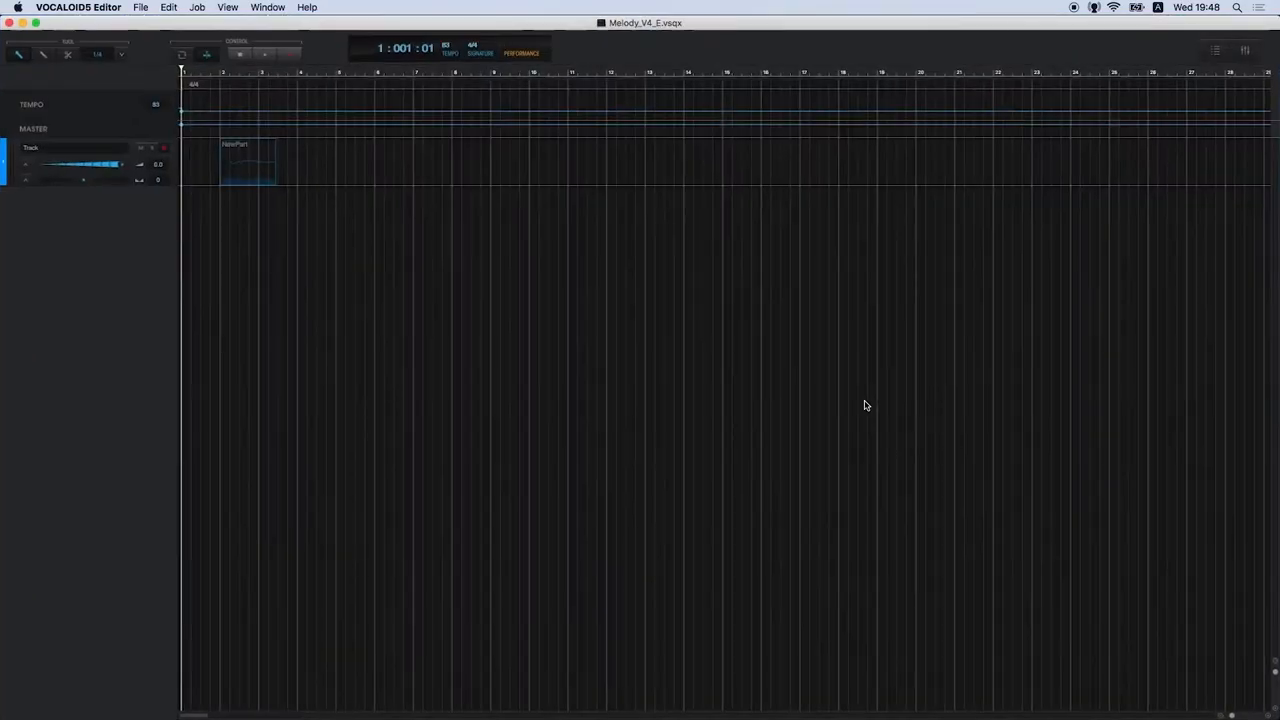
Open the NewPart part for editing and display the list of available voices.
click(259, 183)
double_click(259, 183)
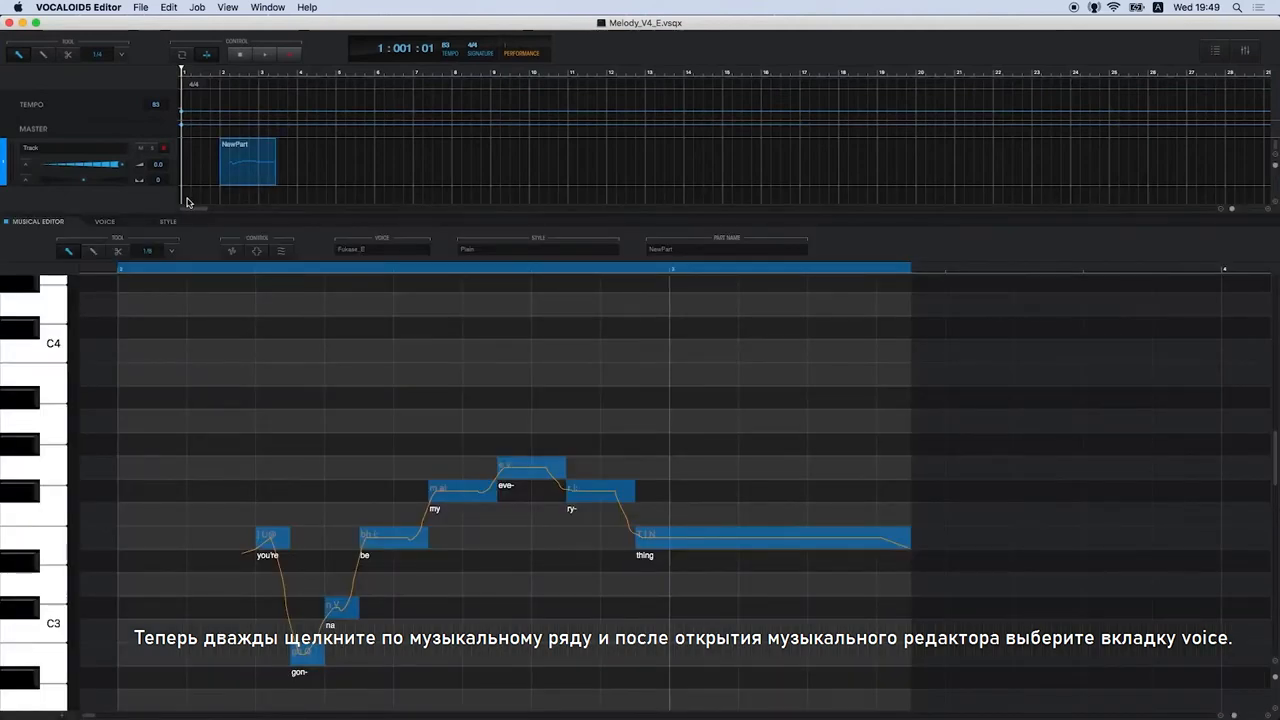
click(113, 223)
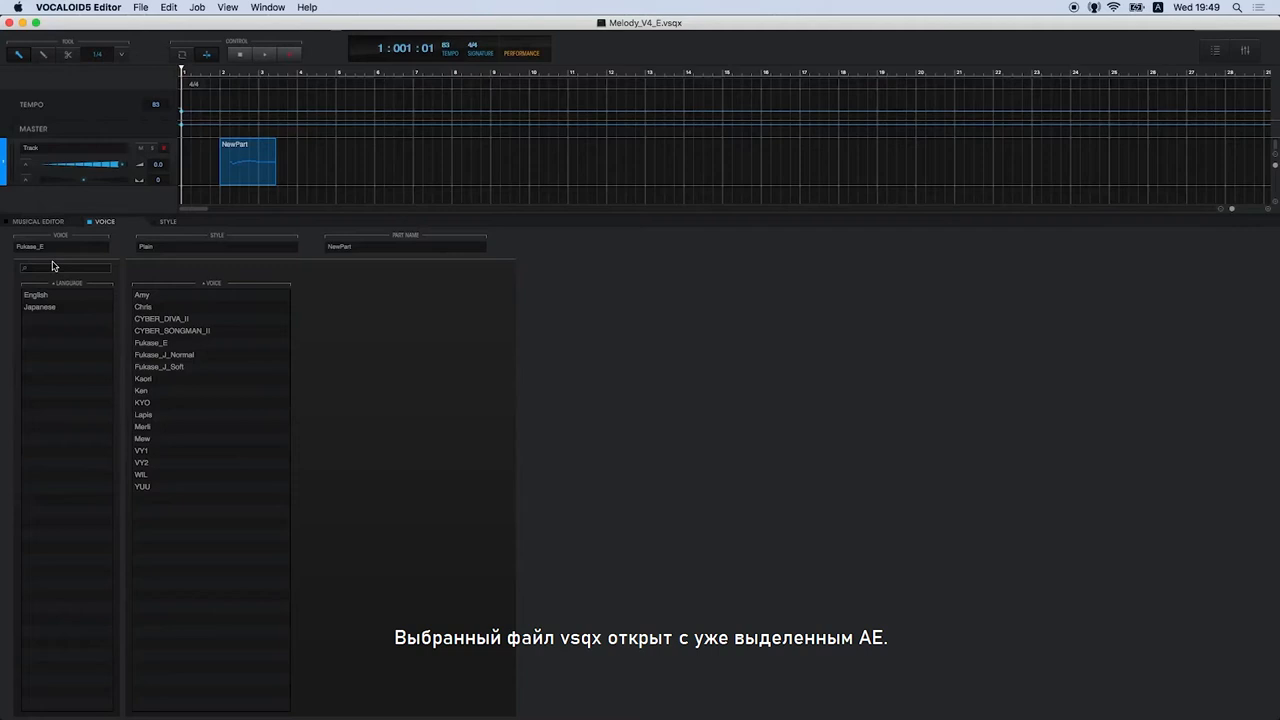
Apply the Great Vibration style preset, filtered by Lead Vocal and Bright, and play the part from measure 2.
click(168, 221)
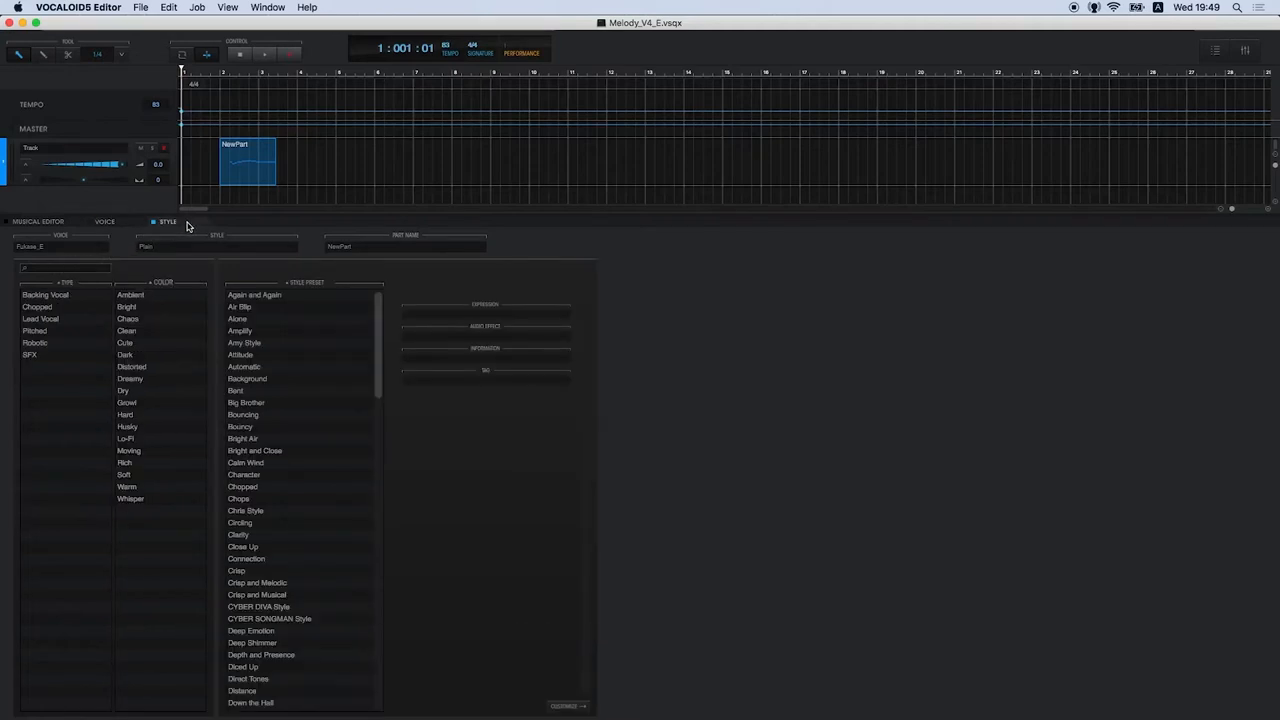
click(85, 318)
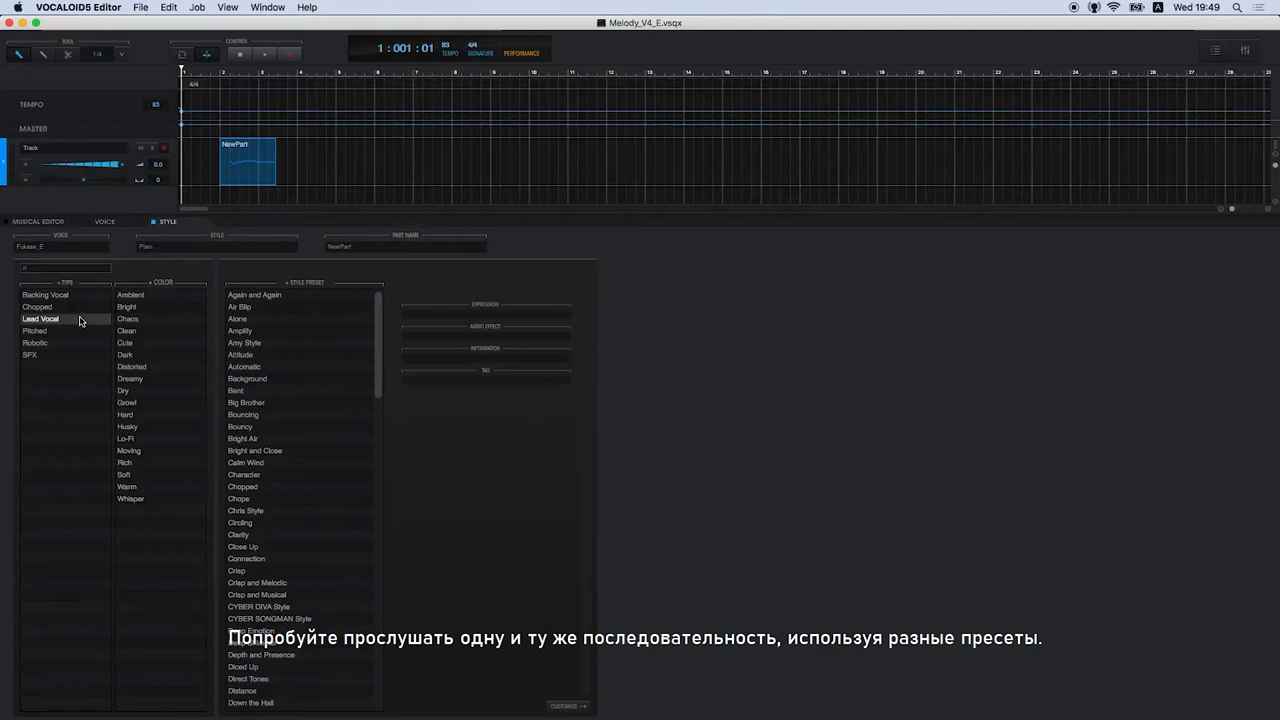
click(154, 308)
click(290, 487)
click(221, 73)
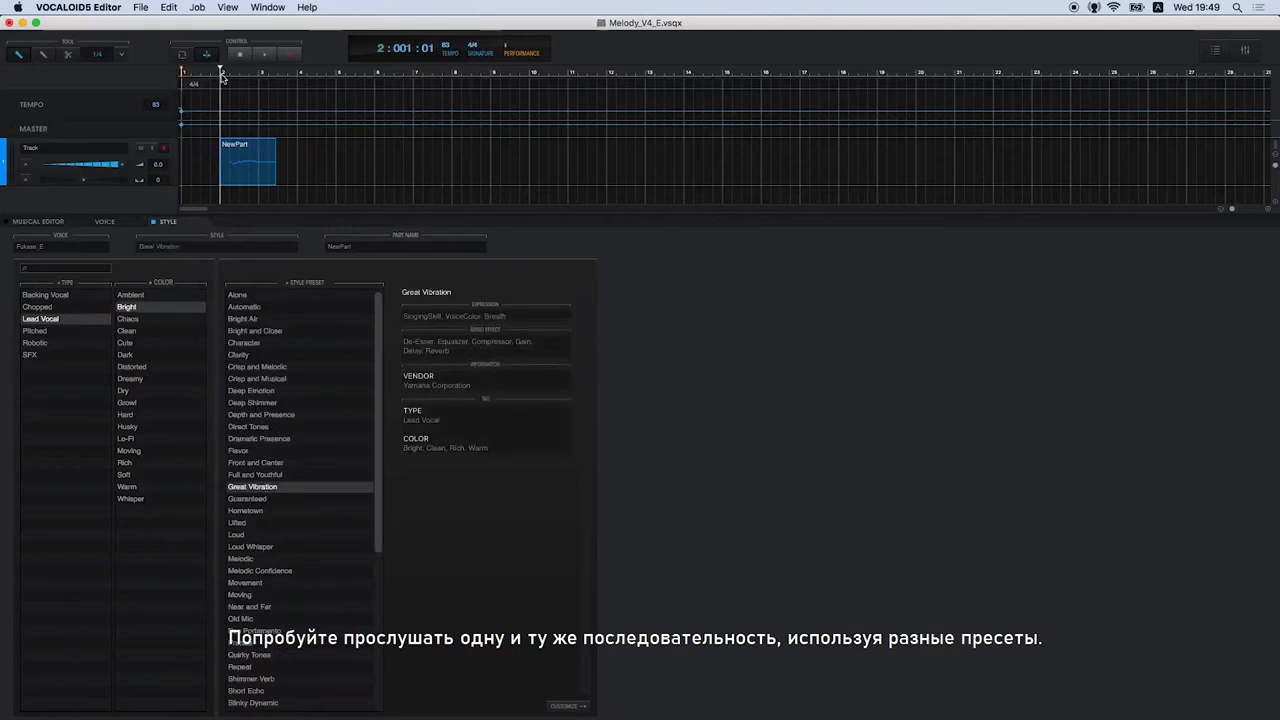
key(space)
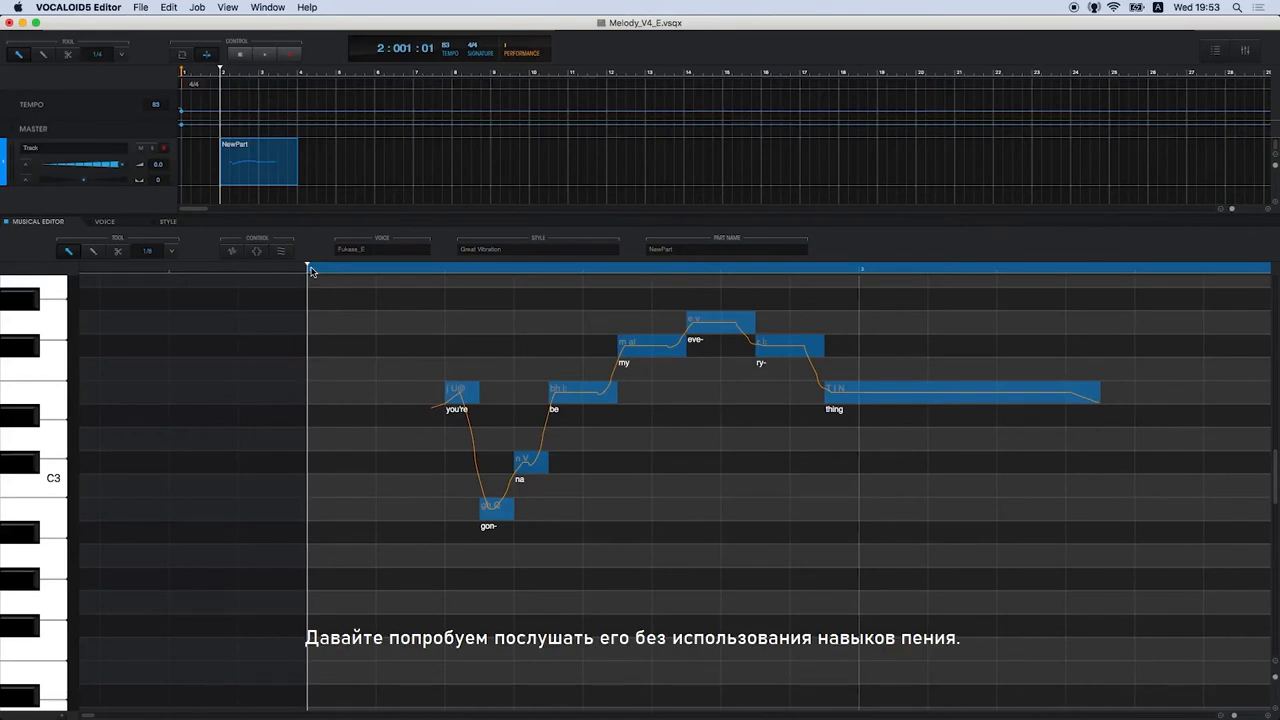
Play the melody in the musical editor, stop it, and replay it from the part's start.
key(space)
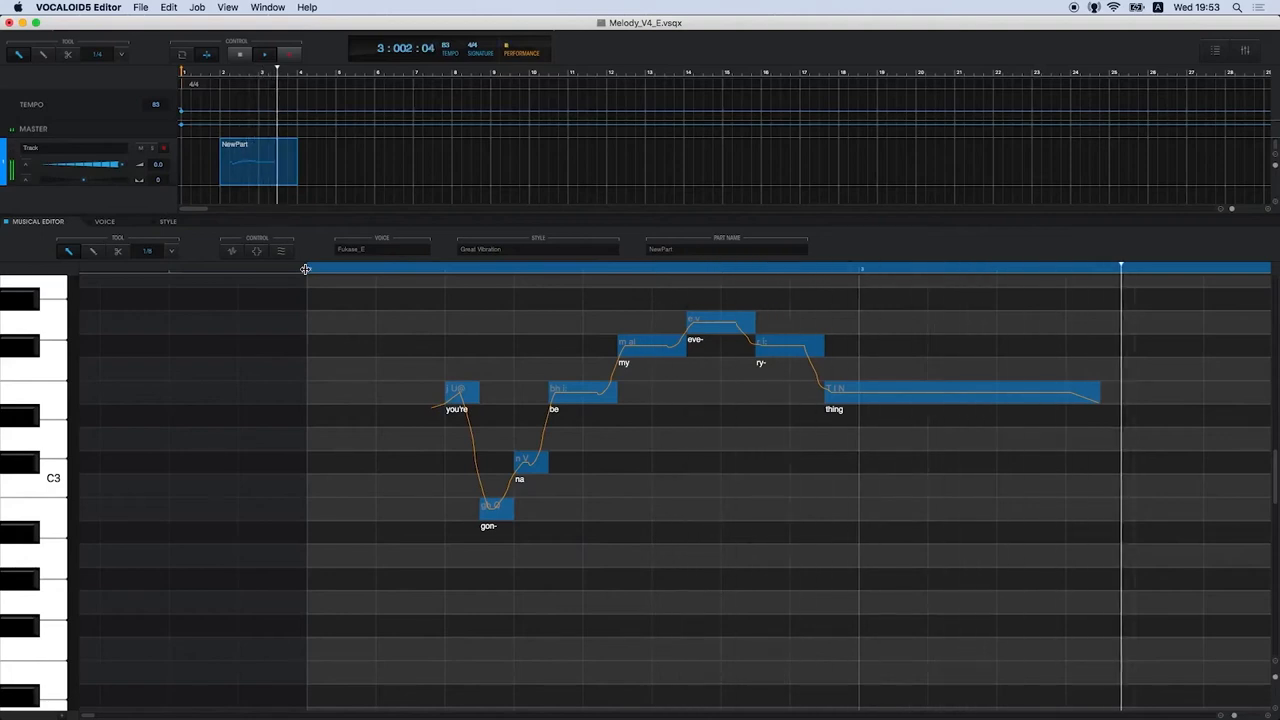
key(space)
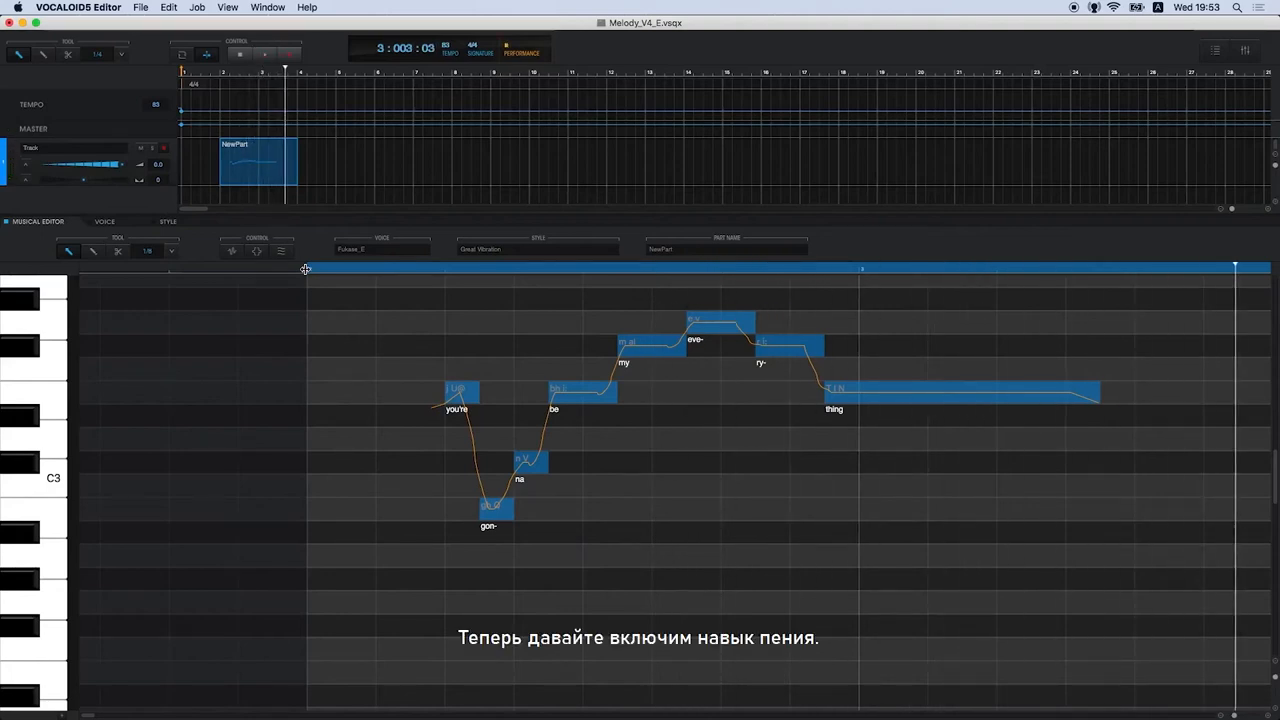
click(306, 269)
key(space)
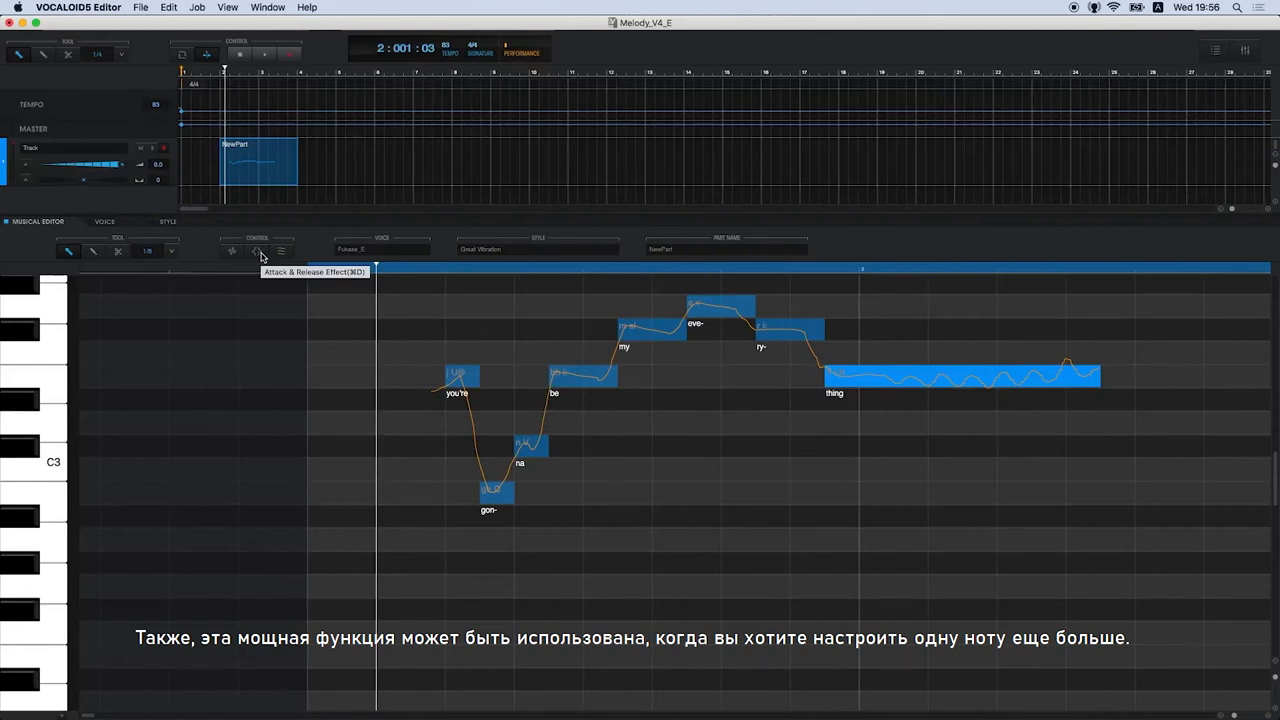
Apply the DoubleAccent dynamics attack effect to the note "thing" and play the melody.
click(260, 255)
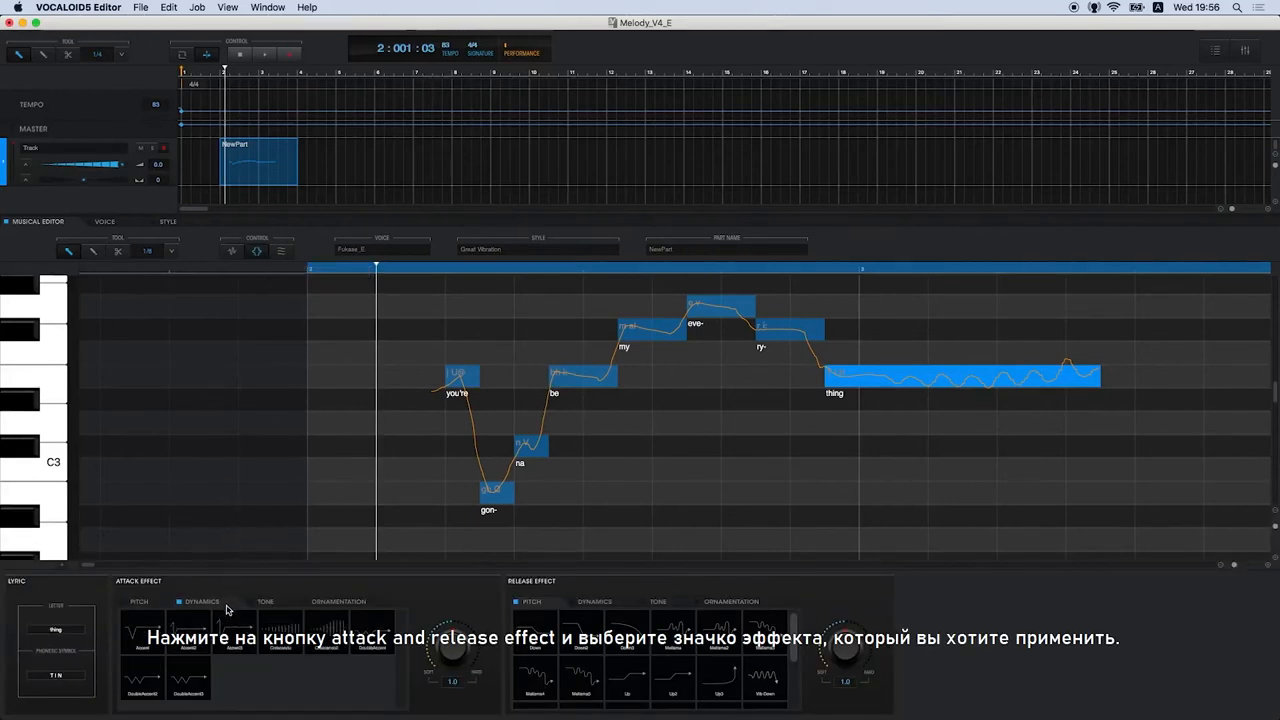
click(270, 604)
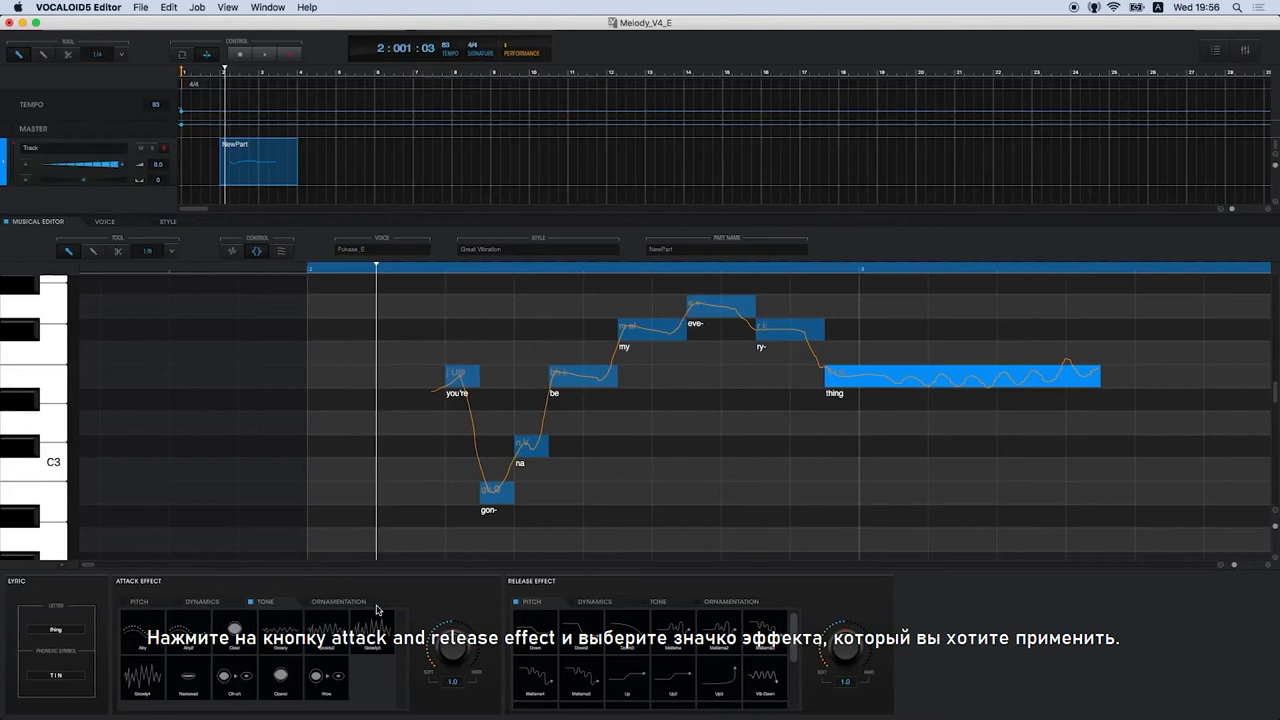
click(228, 602)
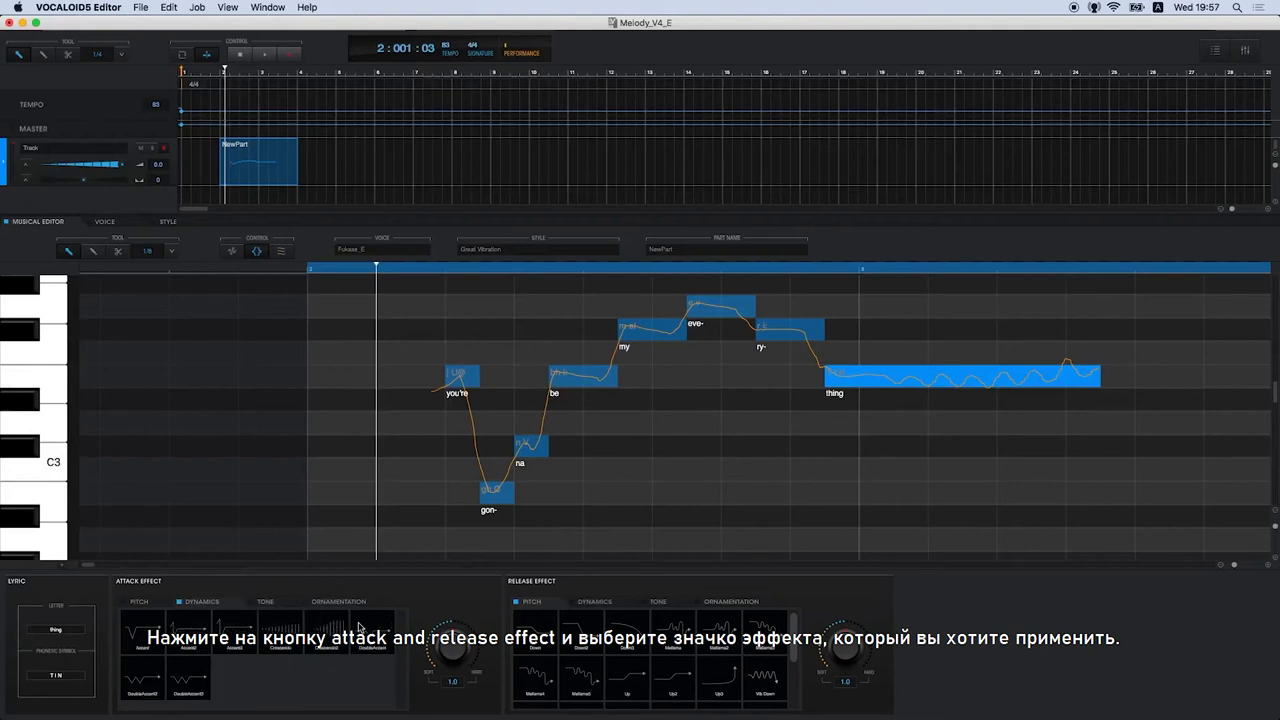
click(362, 627)
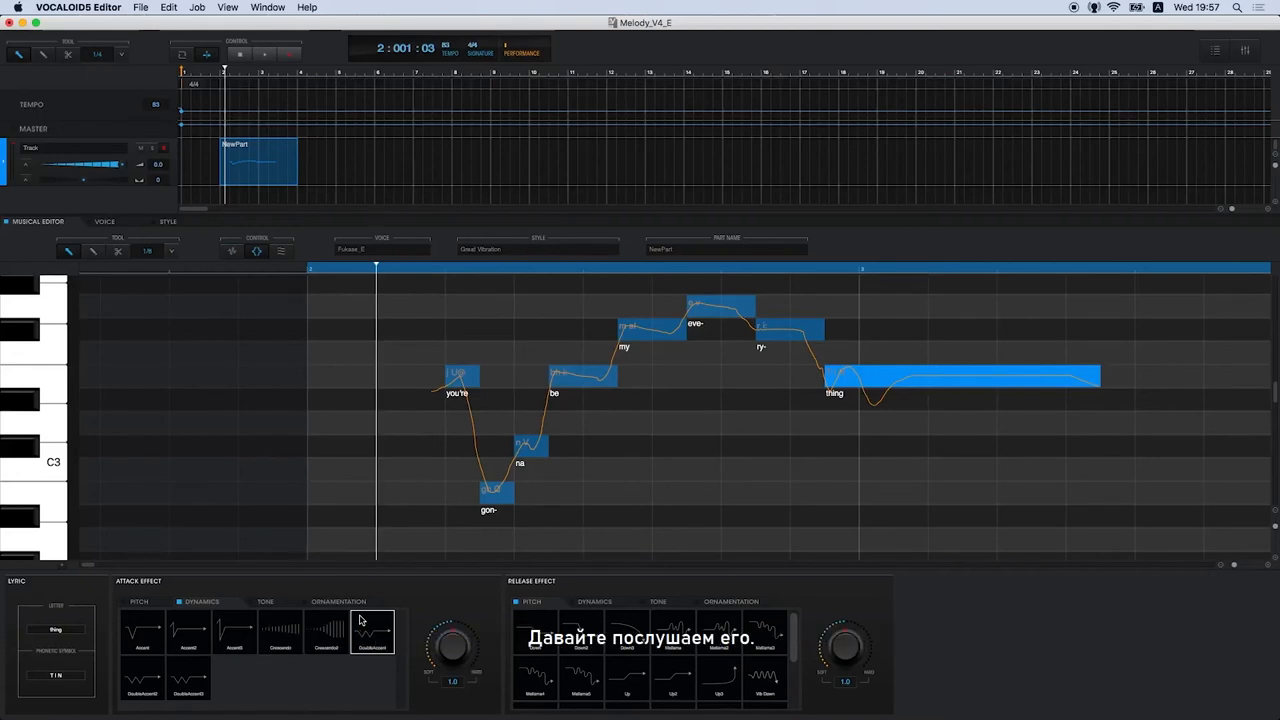
key(space)
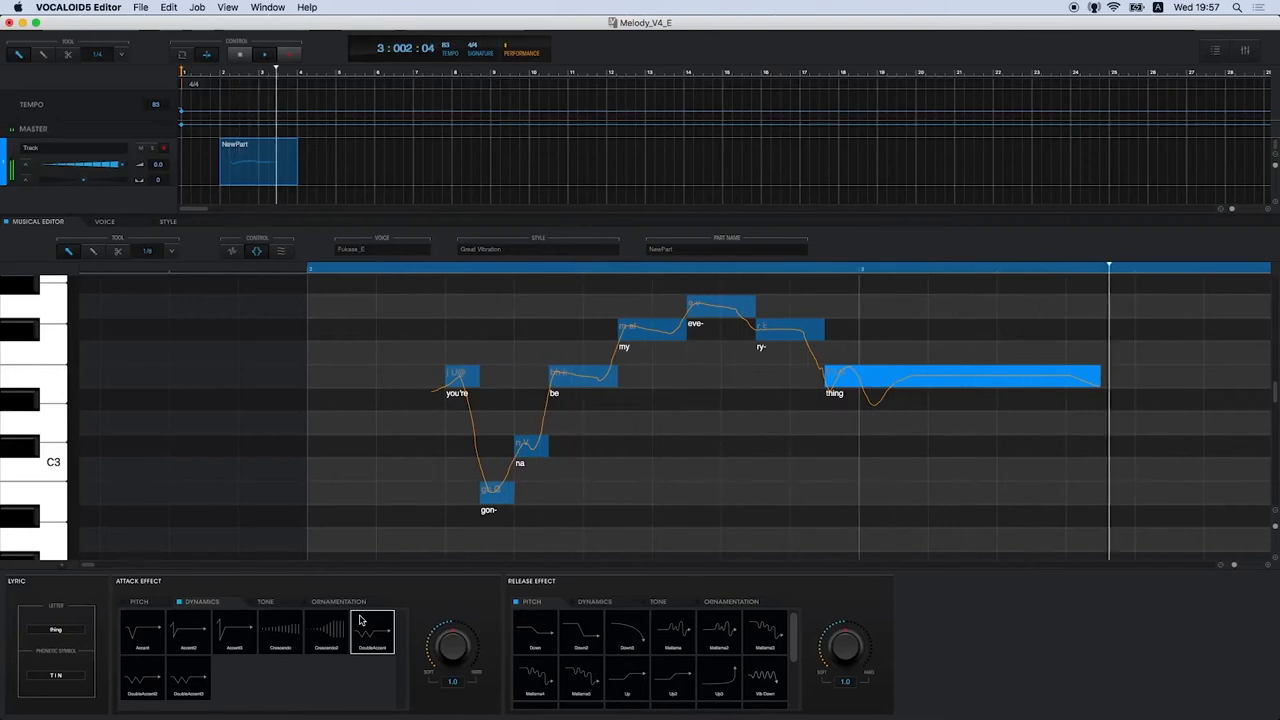
key(space)
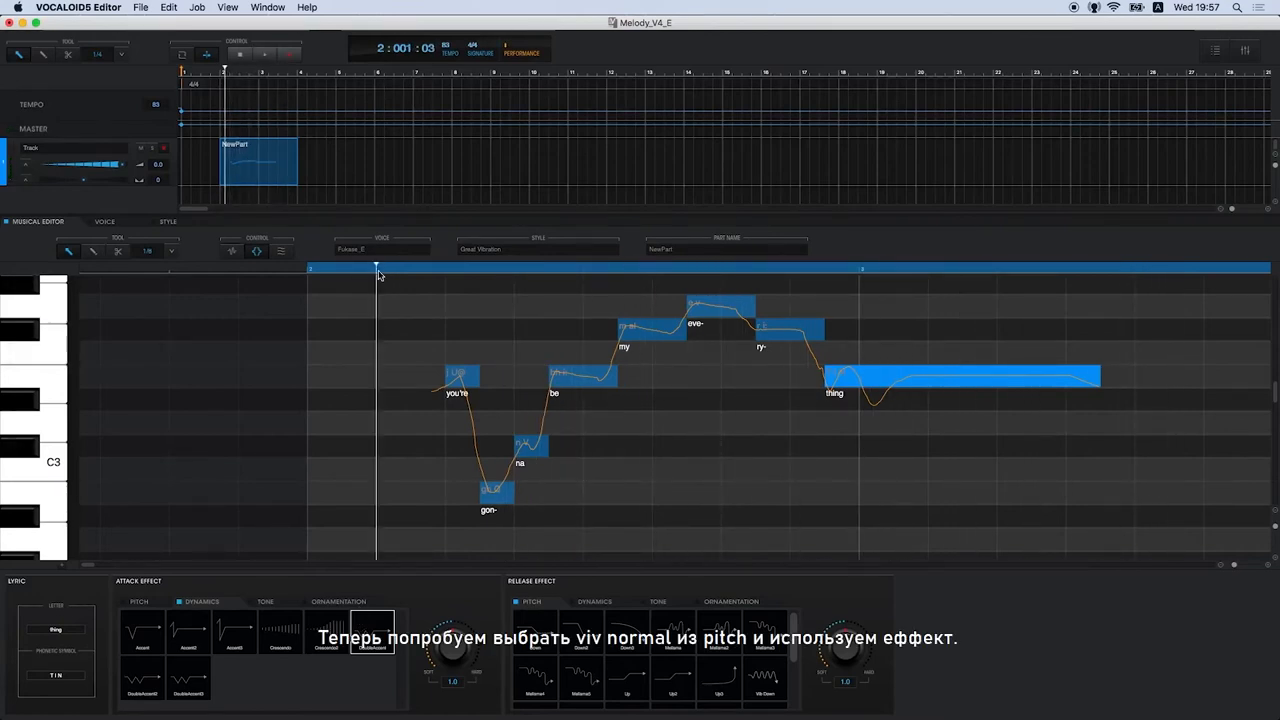
Apply the Vib Normal pitch release effect to the note "thing" and listen to it.
scroll(780, 650, down, 3)
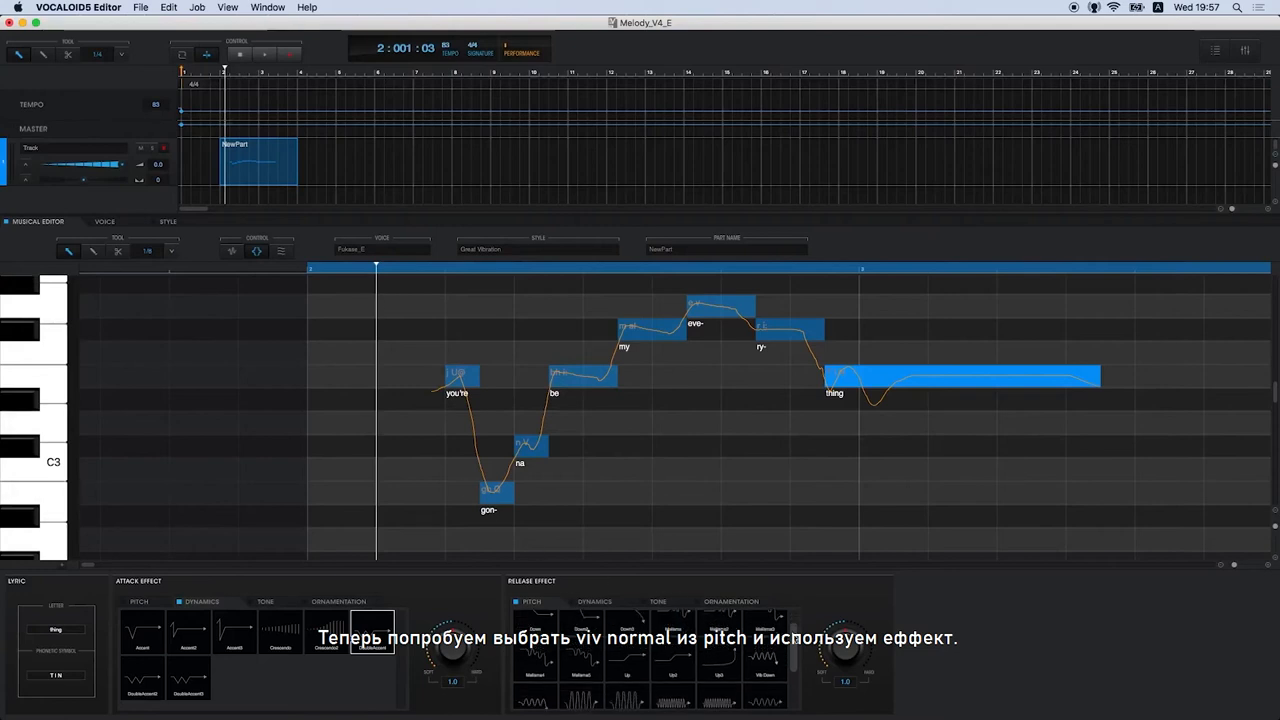
click(773, 658)
key(space)
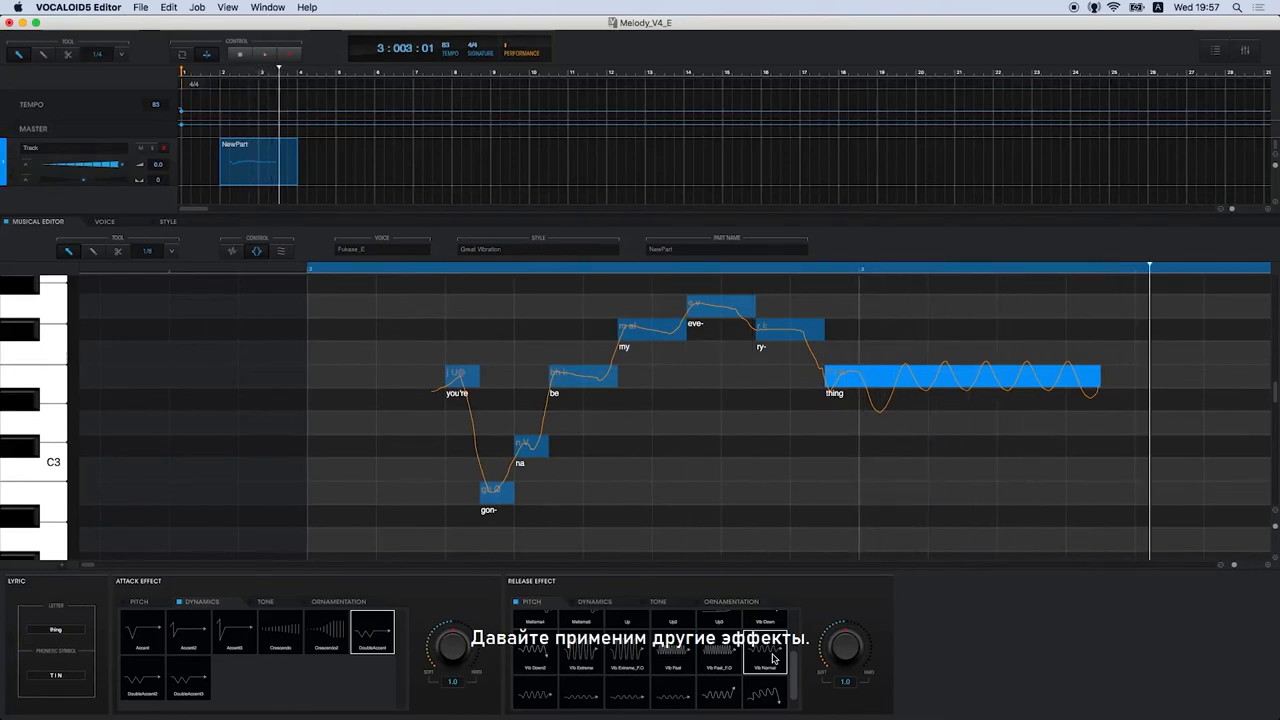
Set the attack effect of the note "thing" to Foxy from the ornamentation effects.
click(274, 603)
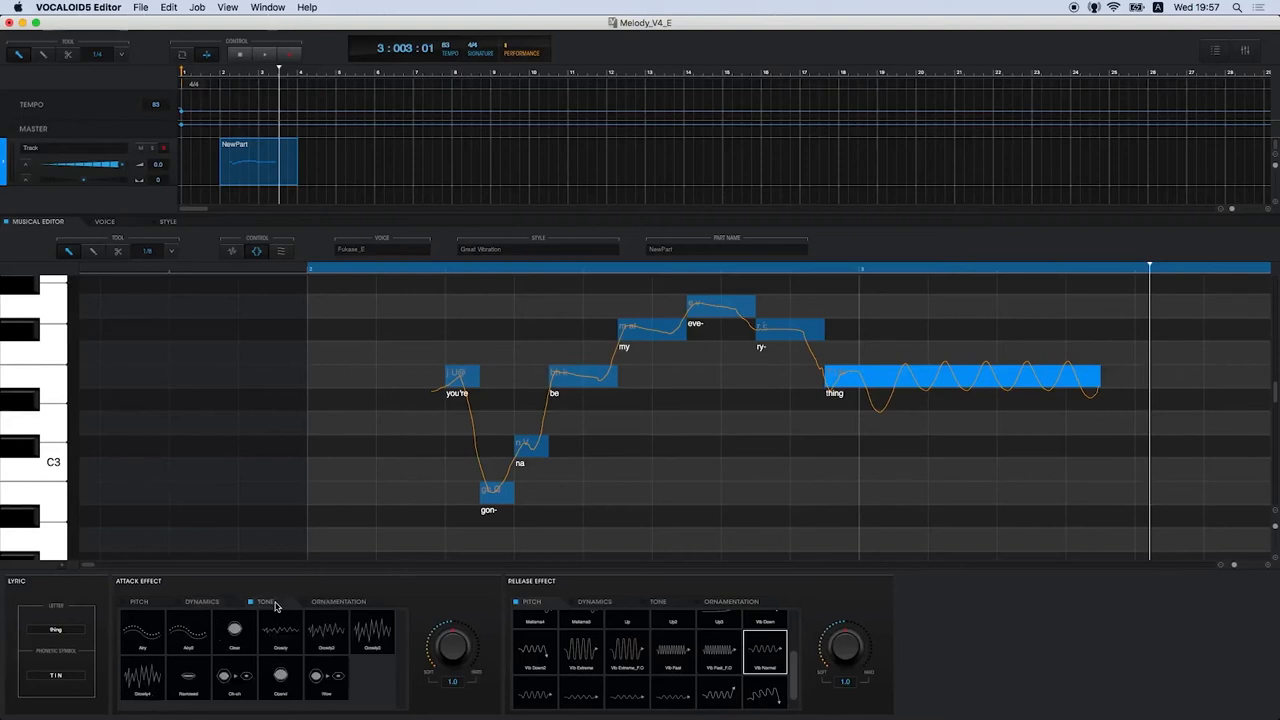
click(322, 603)
click(253, 624)
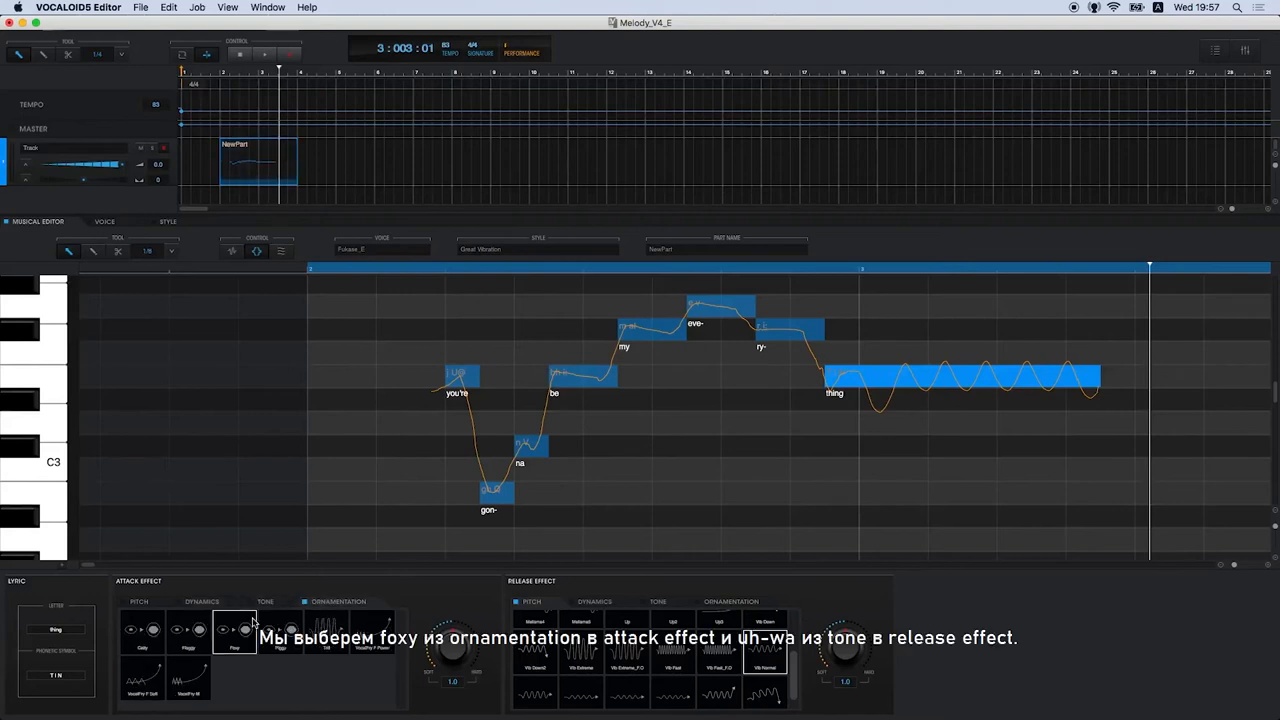
Set the release effect of the note "thing" to Uh-wa from the tone effects and play the melody.
click(626, 605)
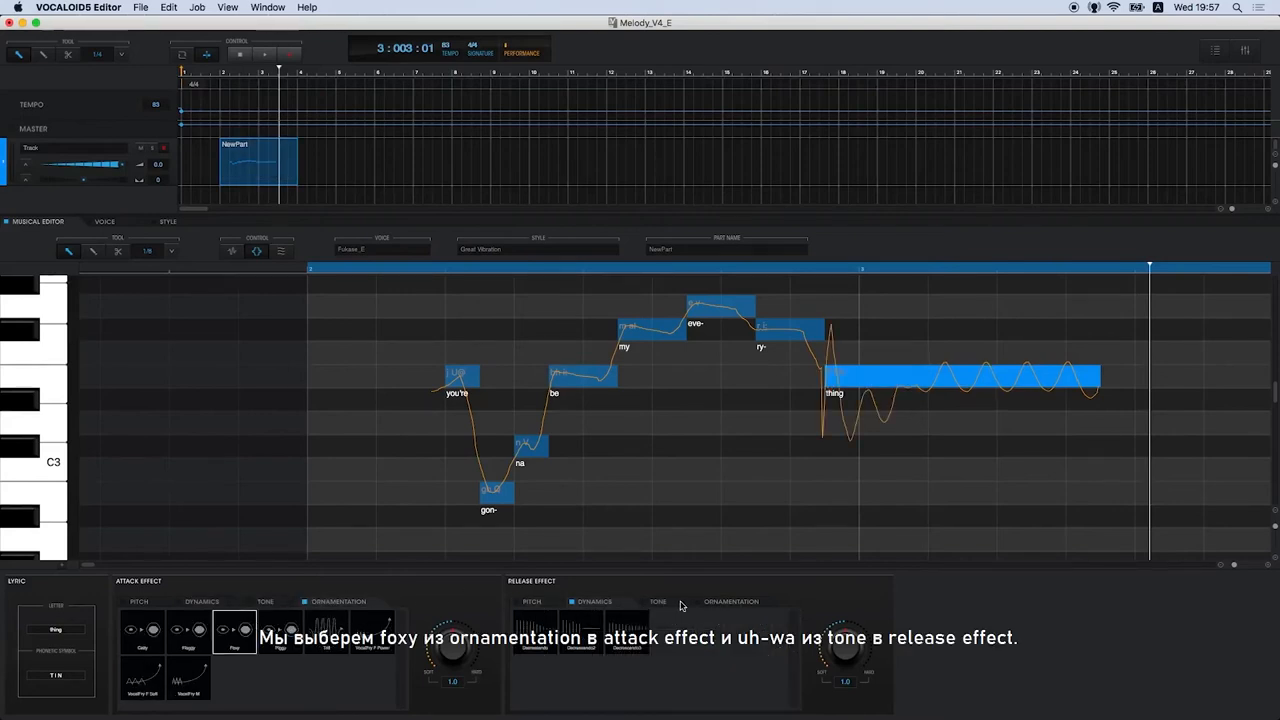
click(676, 604)
click(765, 628)
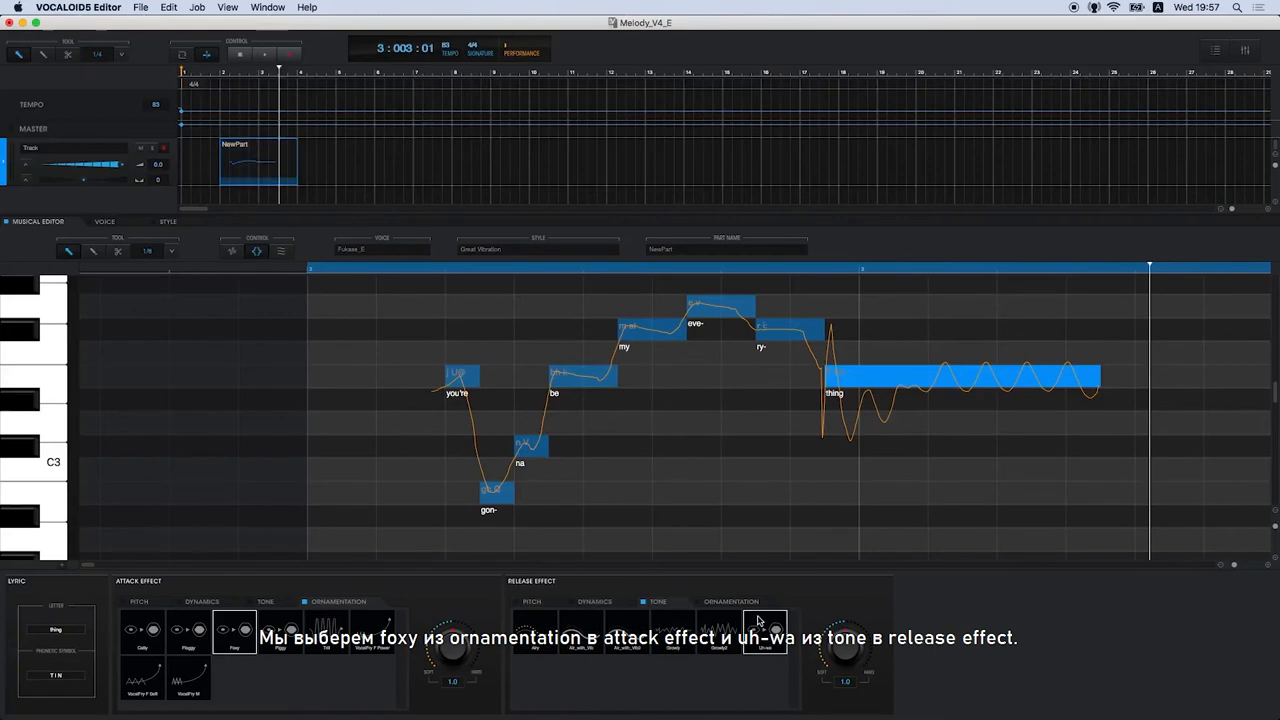
click(375, 273)
key(space)
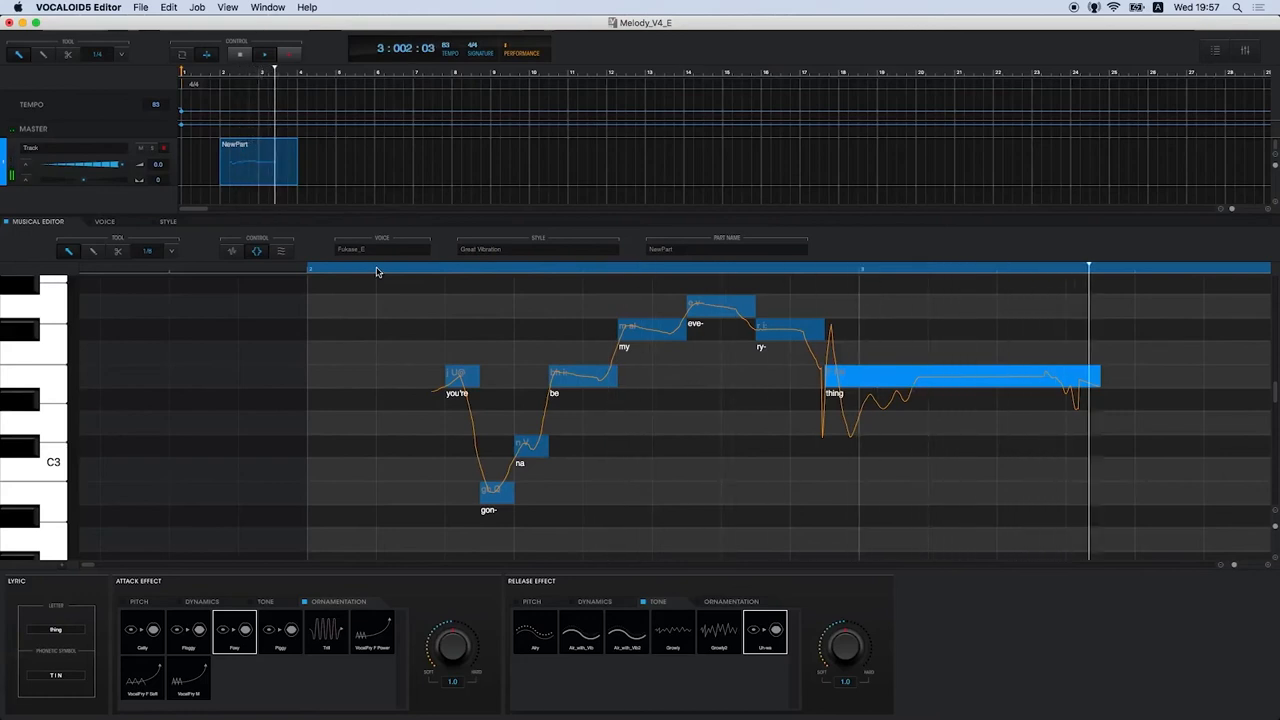
Lower the attack and release effect amounts of the note "thing" slightly with the Emotion Tool and play the melody.
click(236, 252)
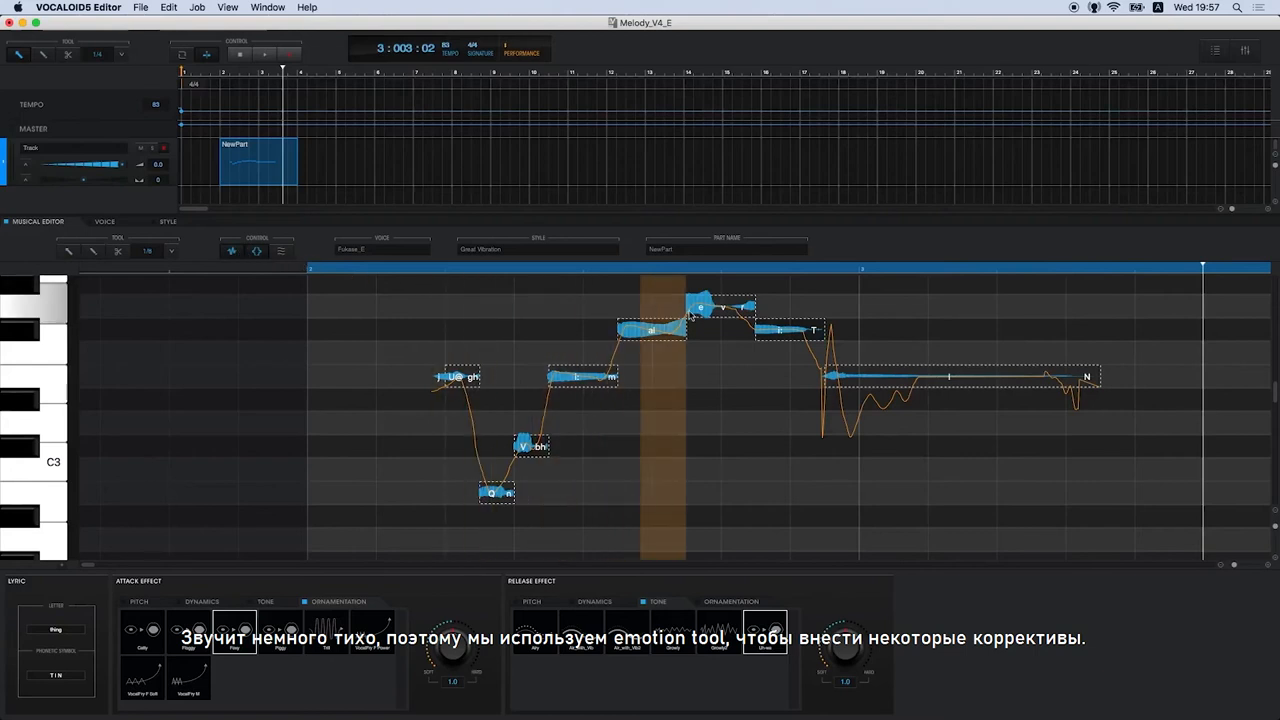
click(838, 328)
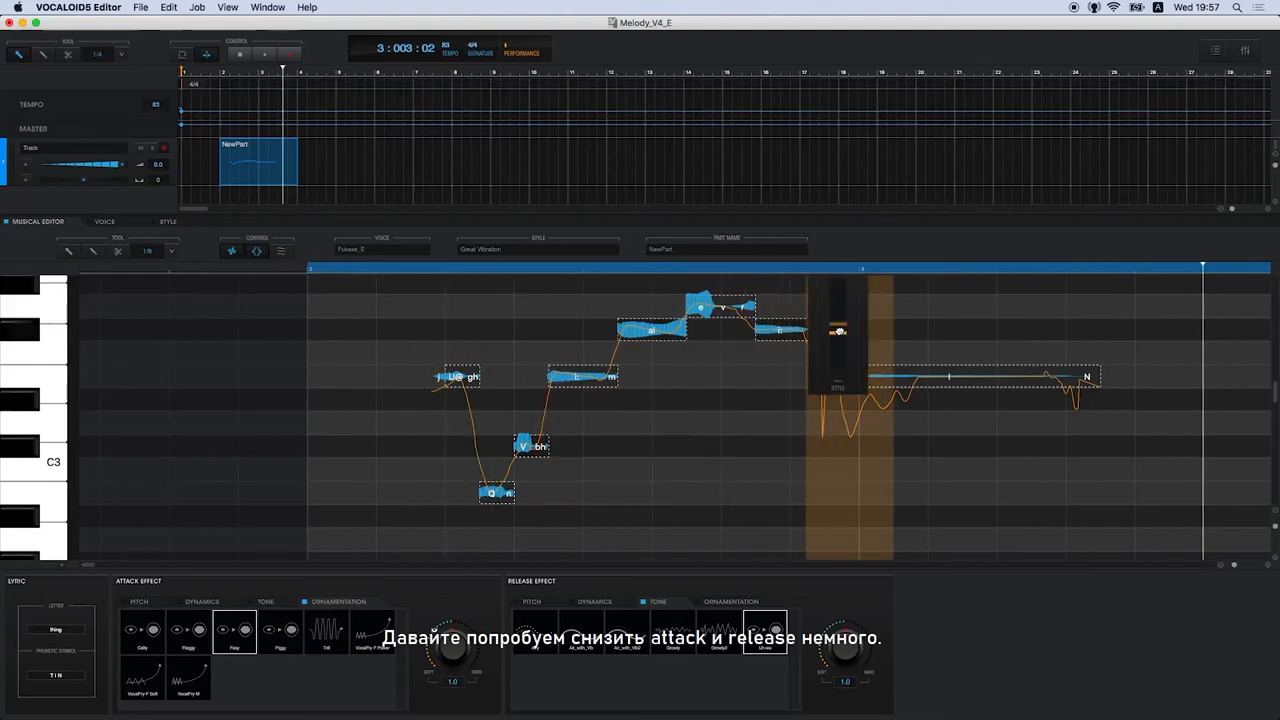
drag(838, 337, 838, 350)
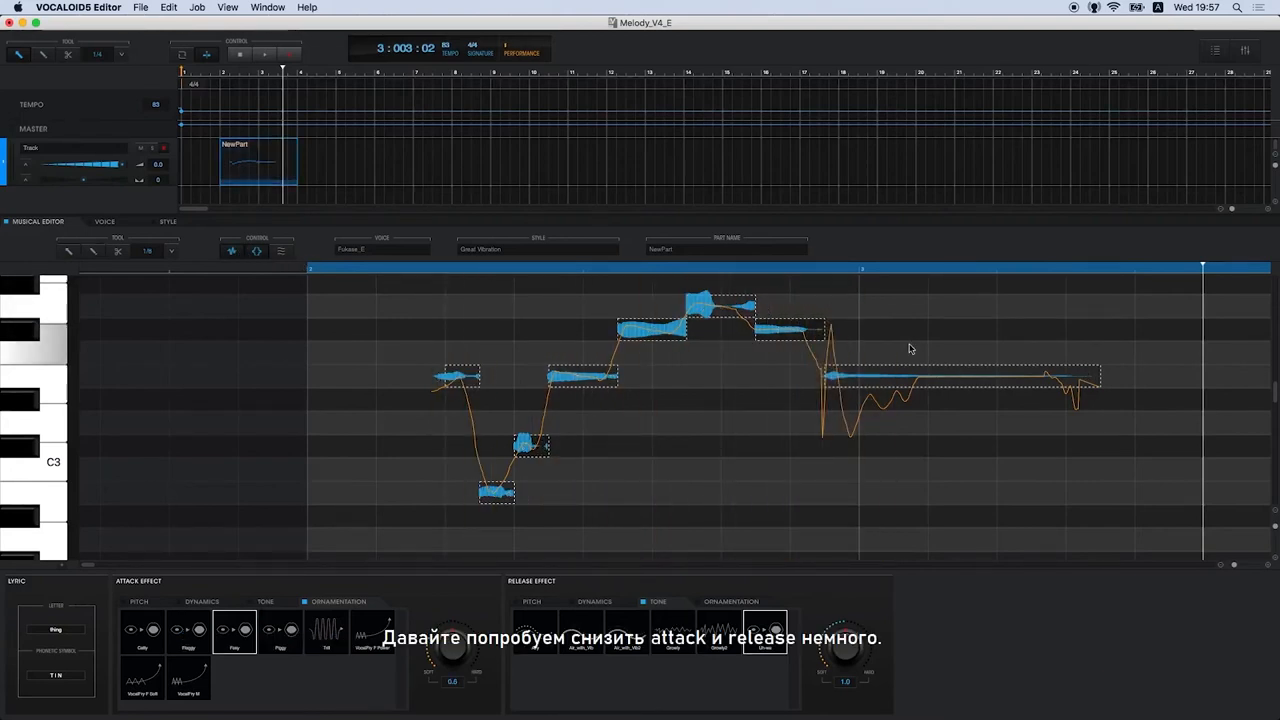
click(1077, 345)
drag(1078, 345, 1079, 359)
key(space)
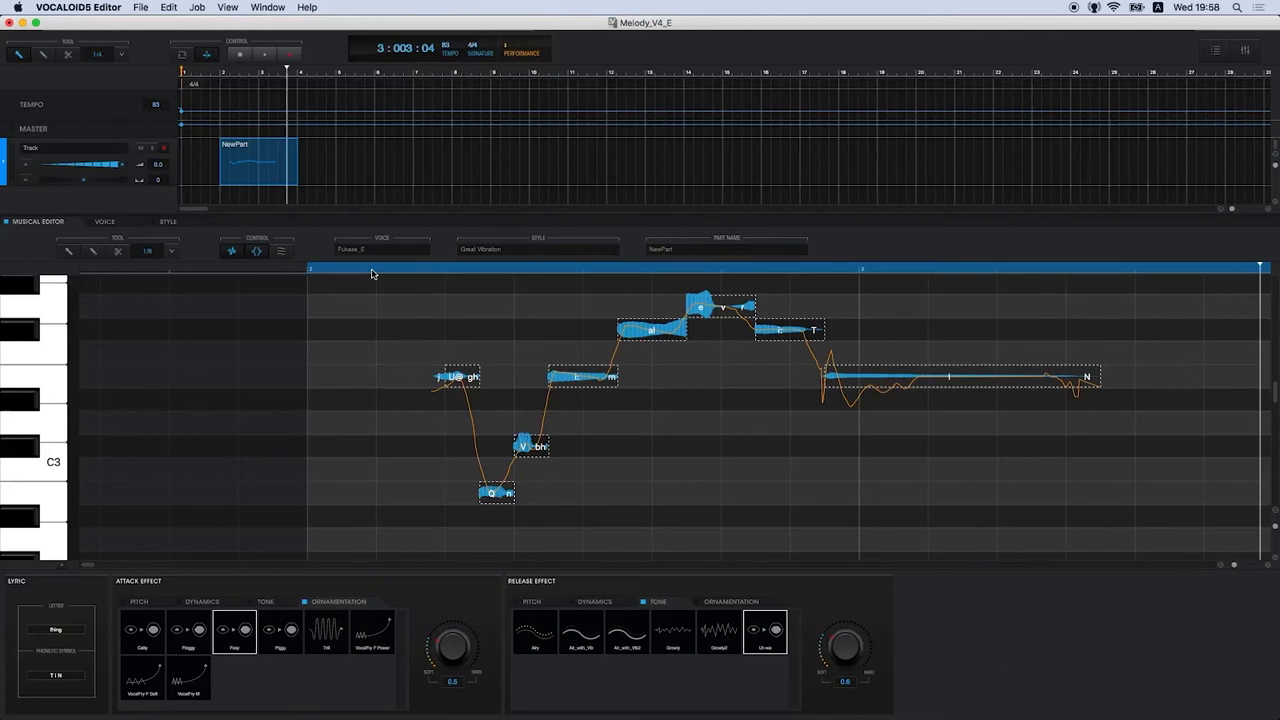
Toggle the control parameter display and play the melody from the start of the part.
click(284, 254)
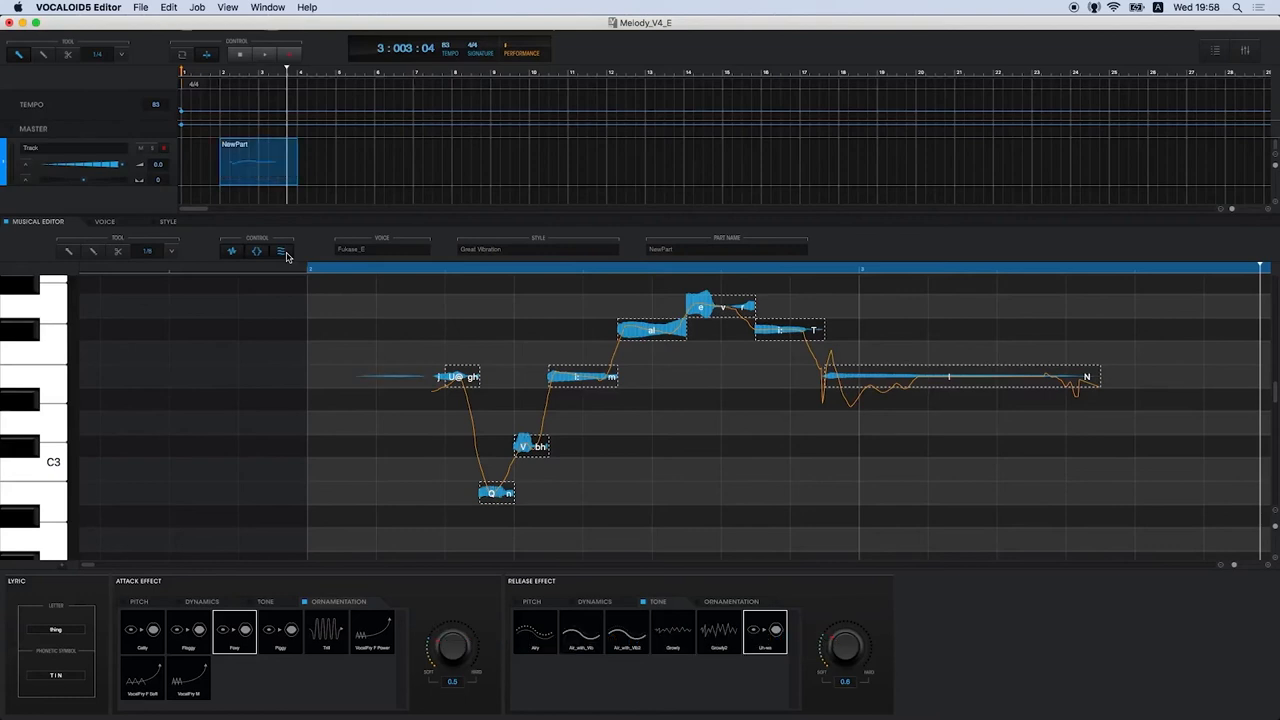
click(309, 268)
key(space)
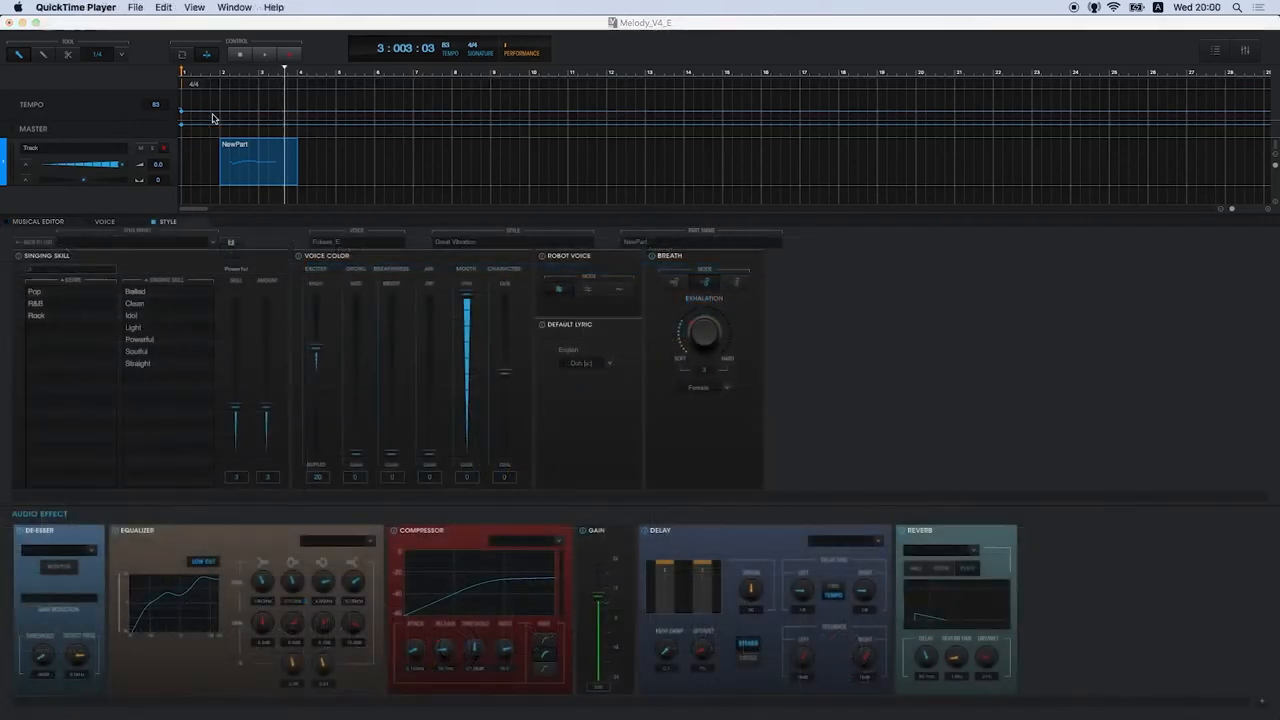
Play the part from measure 2 to hear the effect of the style's voice settings.
click(222, 75)
click(222, 75)
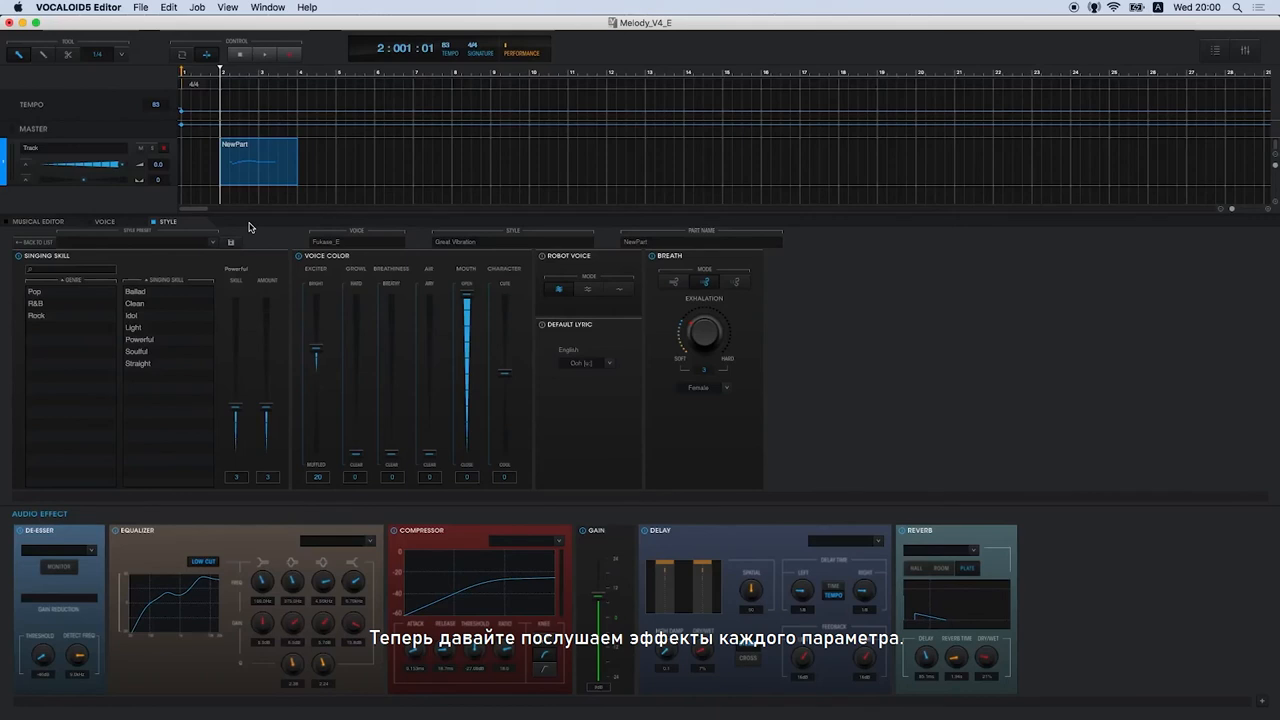
key(space)
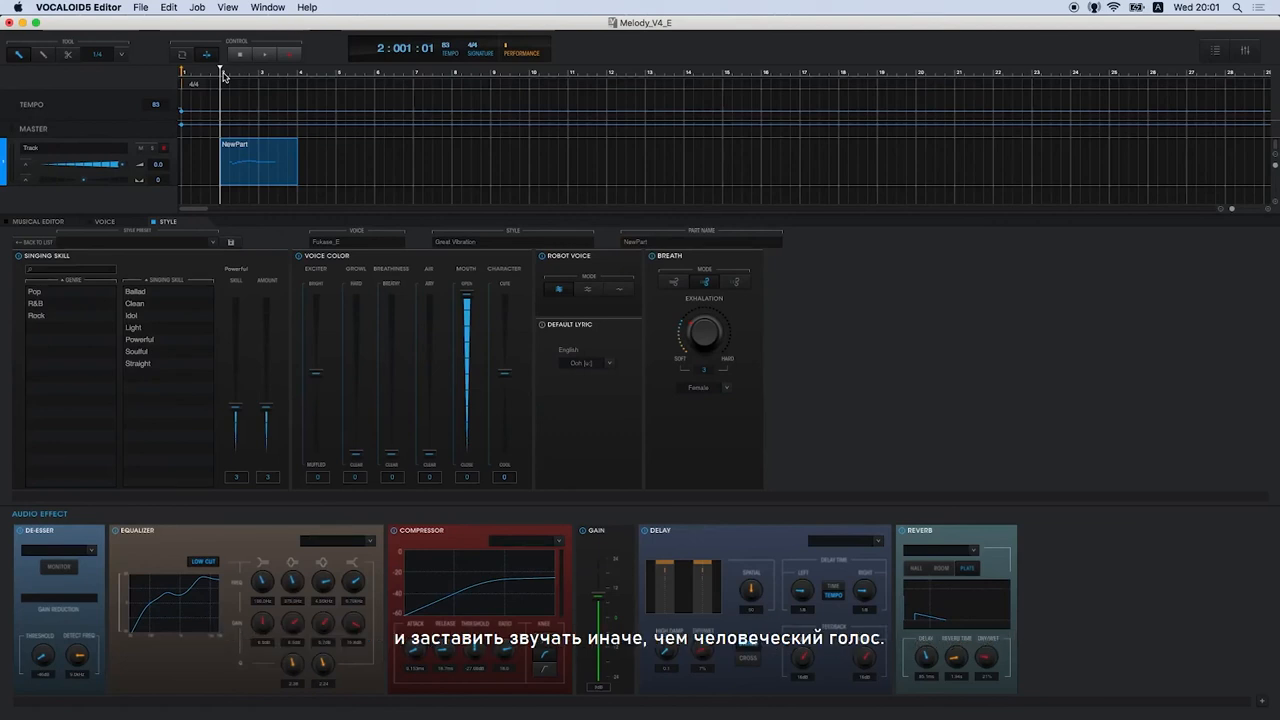
key(space)
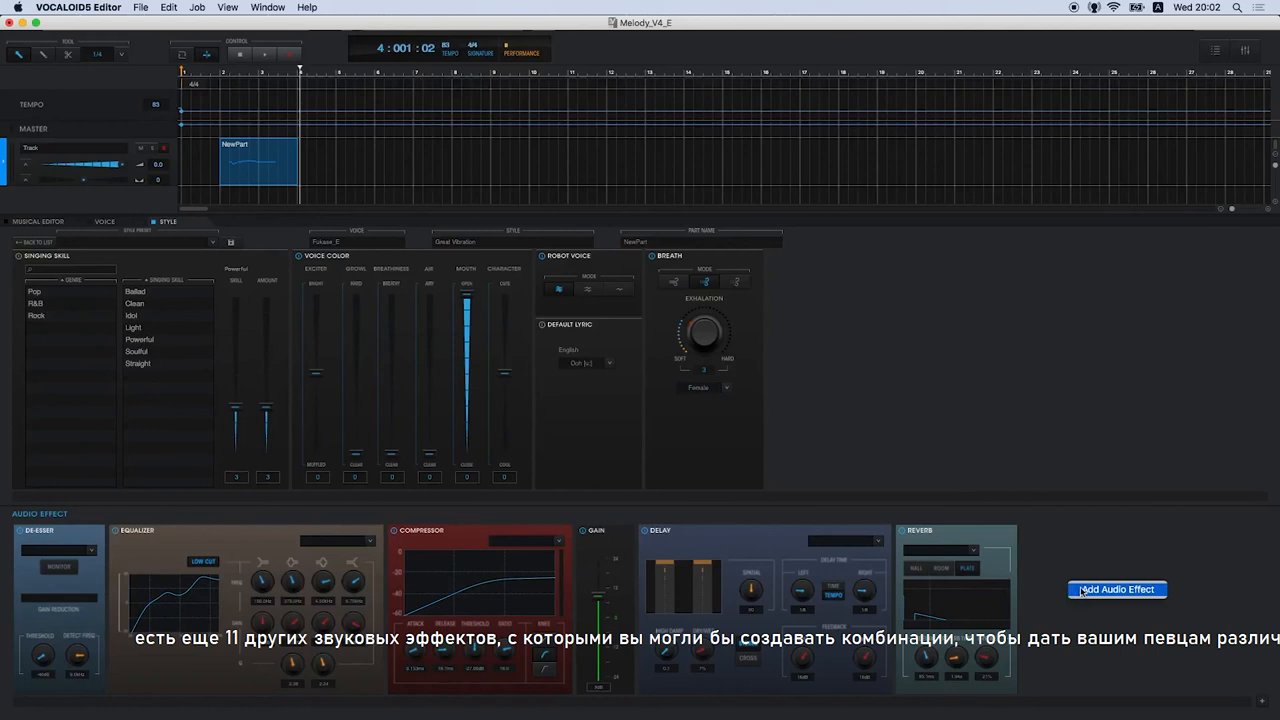
Add the Distortion, Chorus, Phaser, Tremolo and Auto Pan audio effects after the Reverb in the part's effect chain.
click(1081, 590)
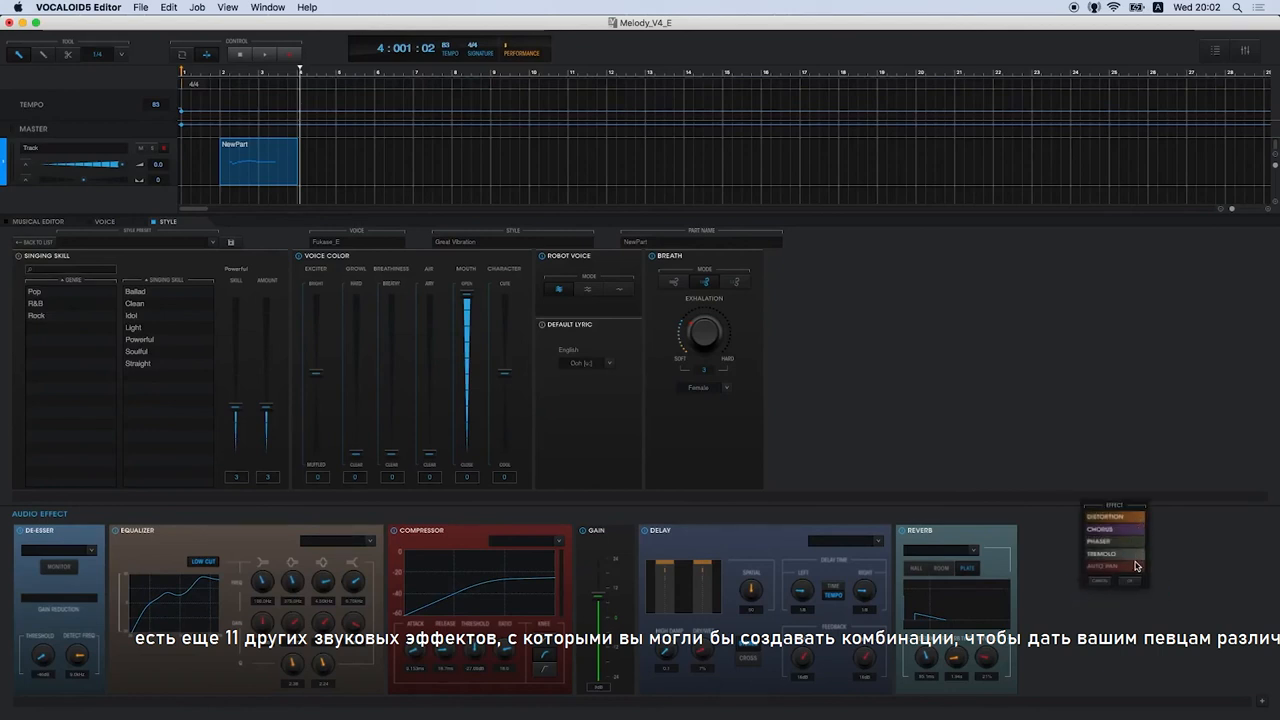
click(1132, 579)
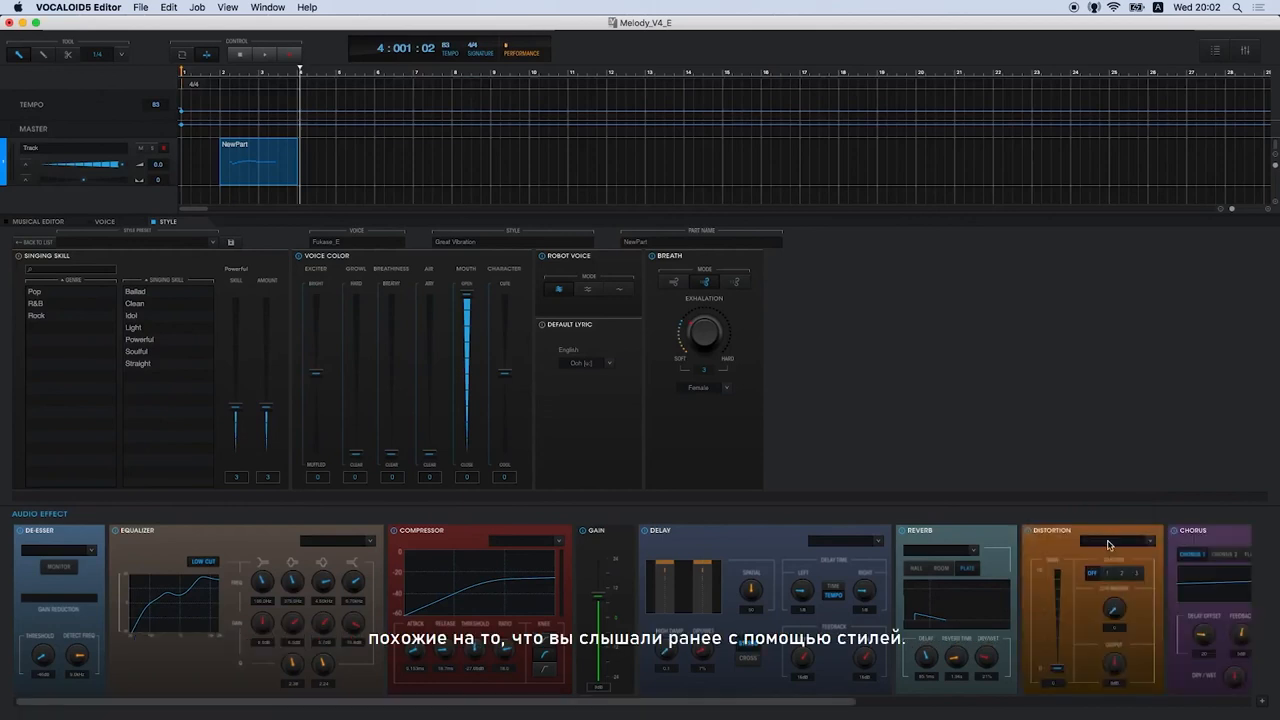
drag(1108, 542, 796, 558)
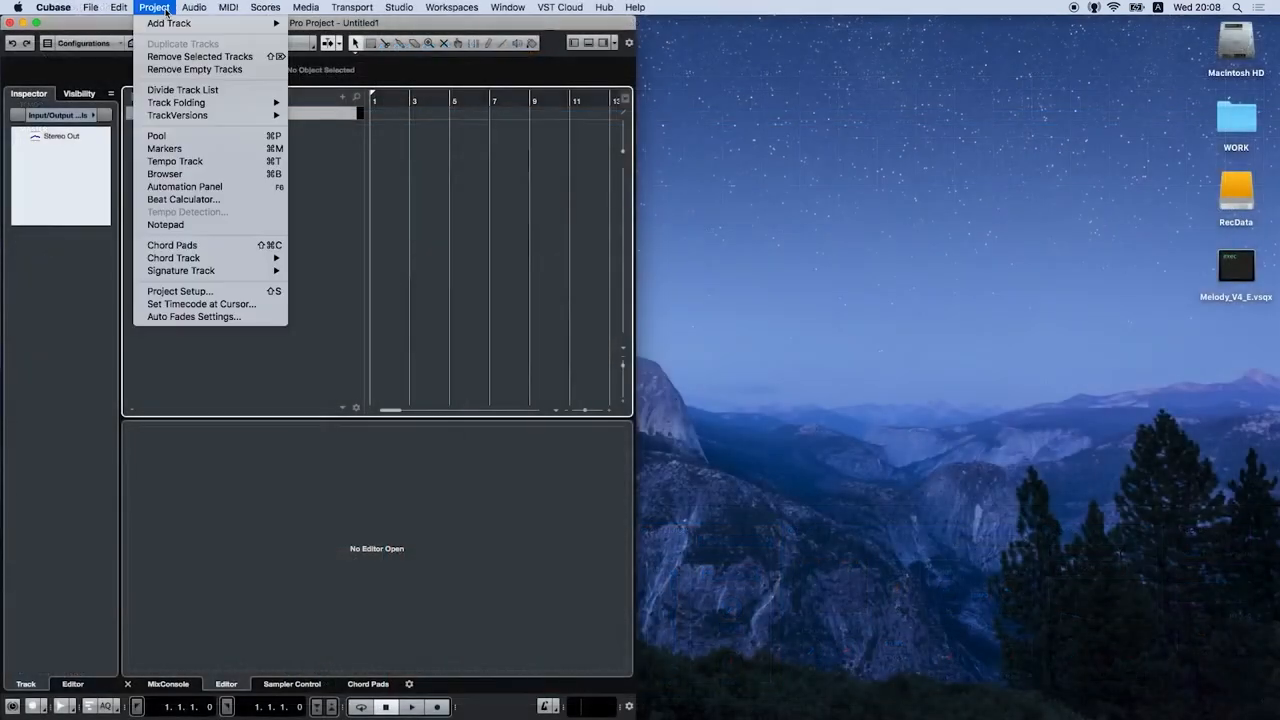
Switch to Cubase and add one instrument track using VOCALOID5 VSTi, routed to Stereo Out.
mouse_move(168, 28)
click(406, 44)
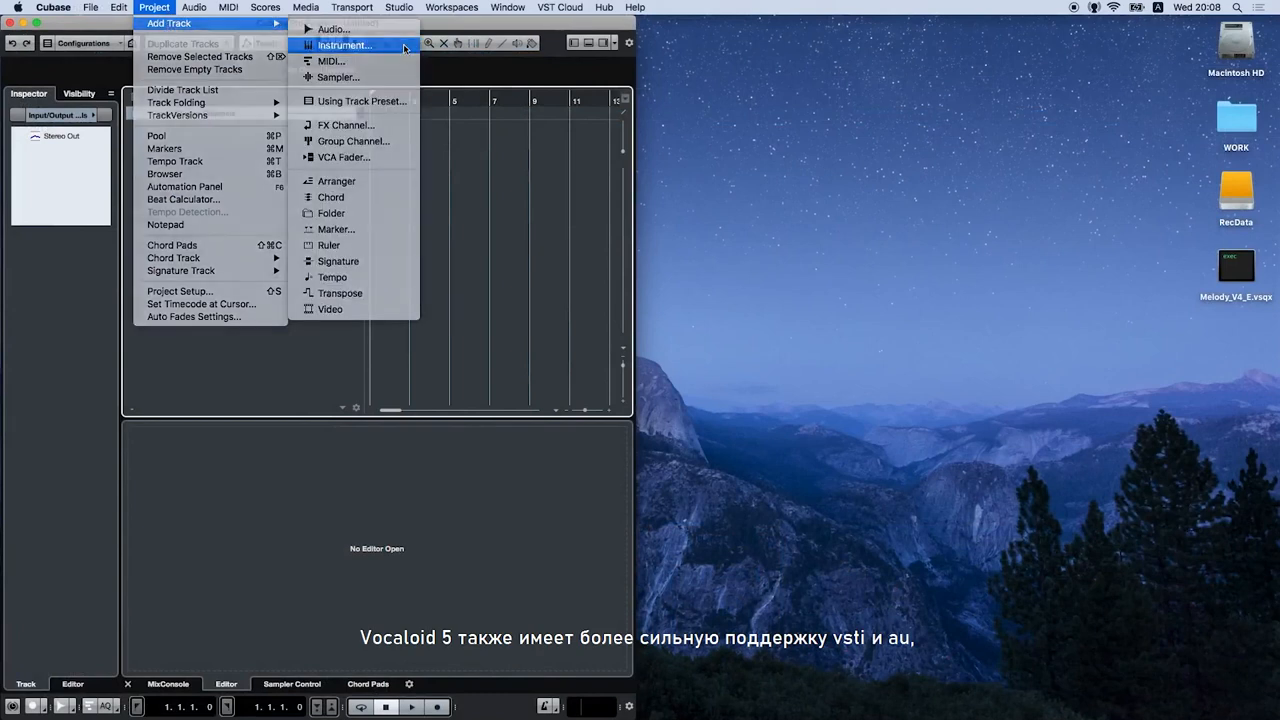
click(623, 238)
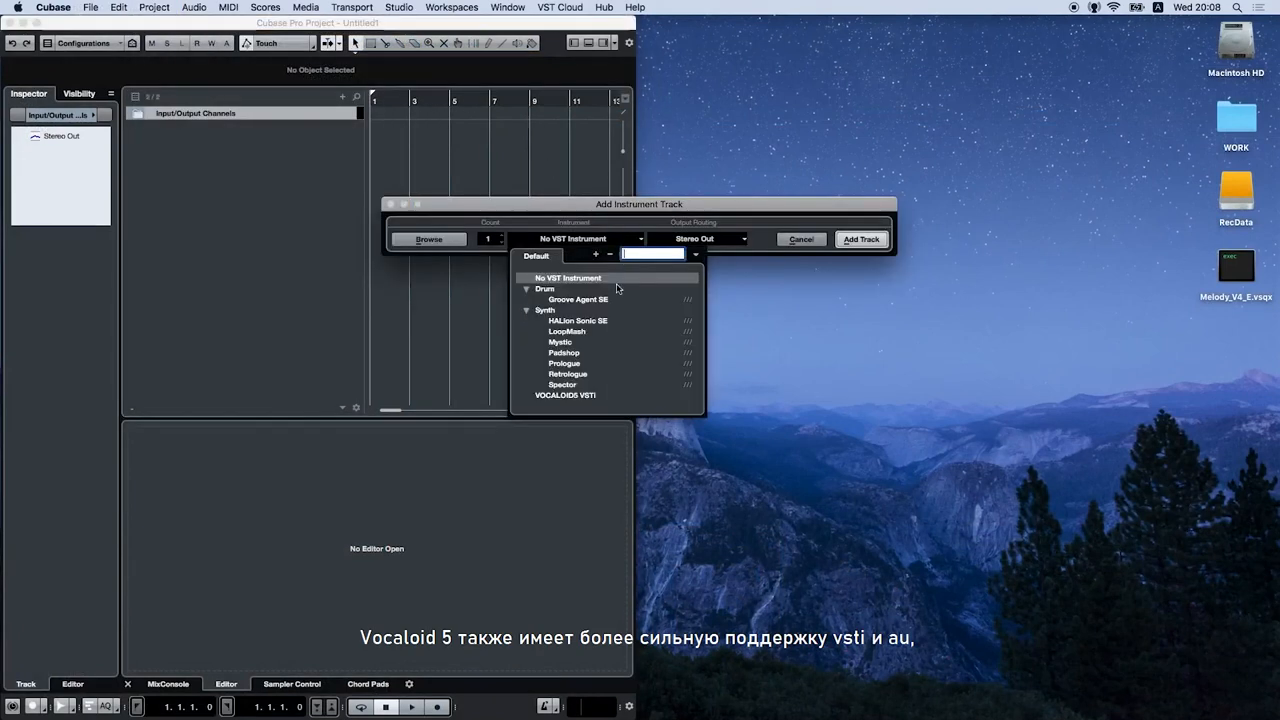
click(614, 396)
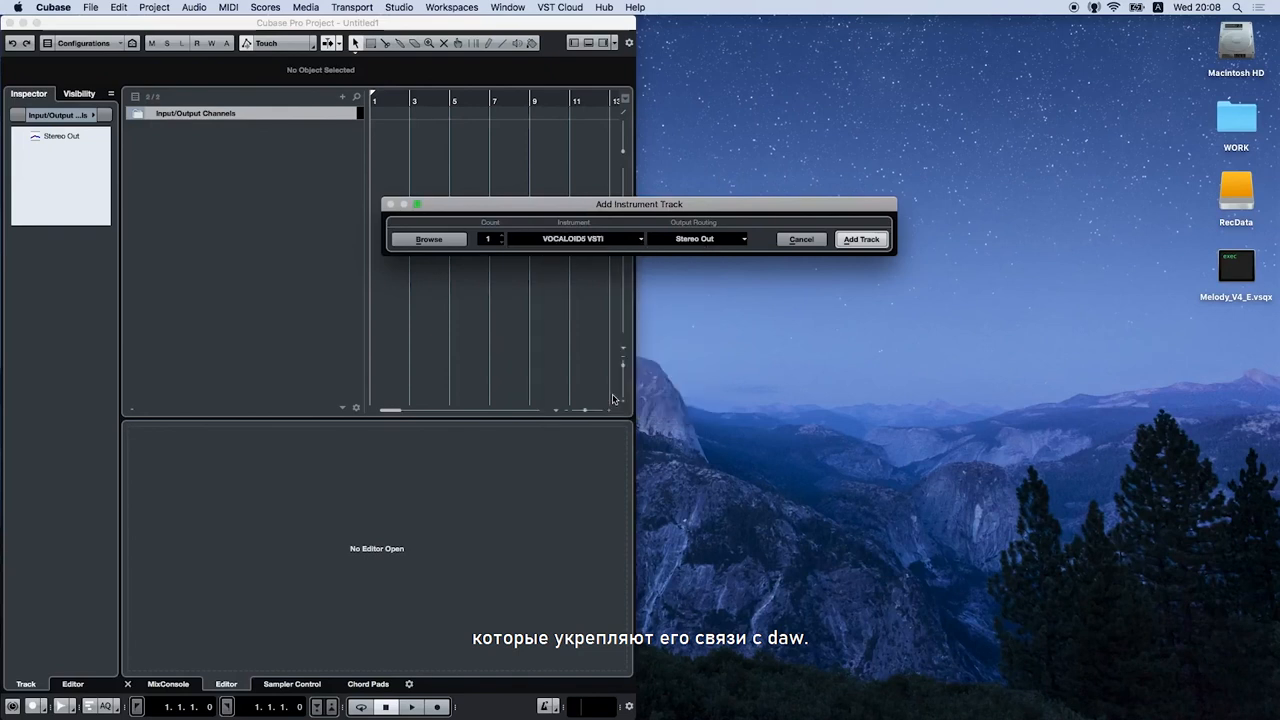
click(861, 239)
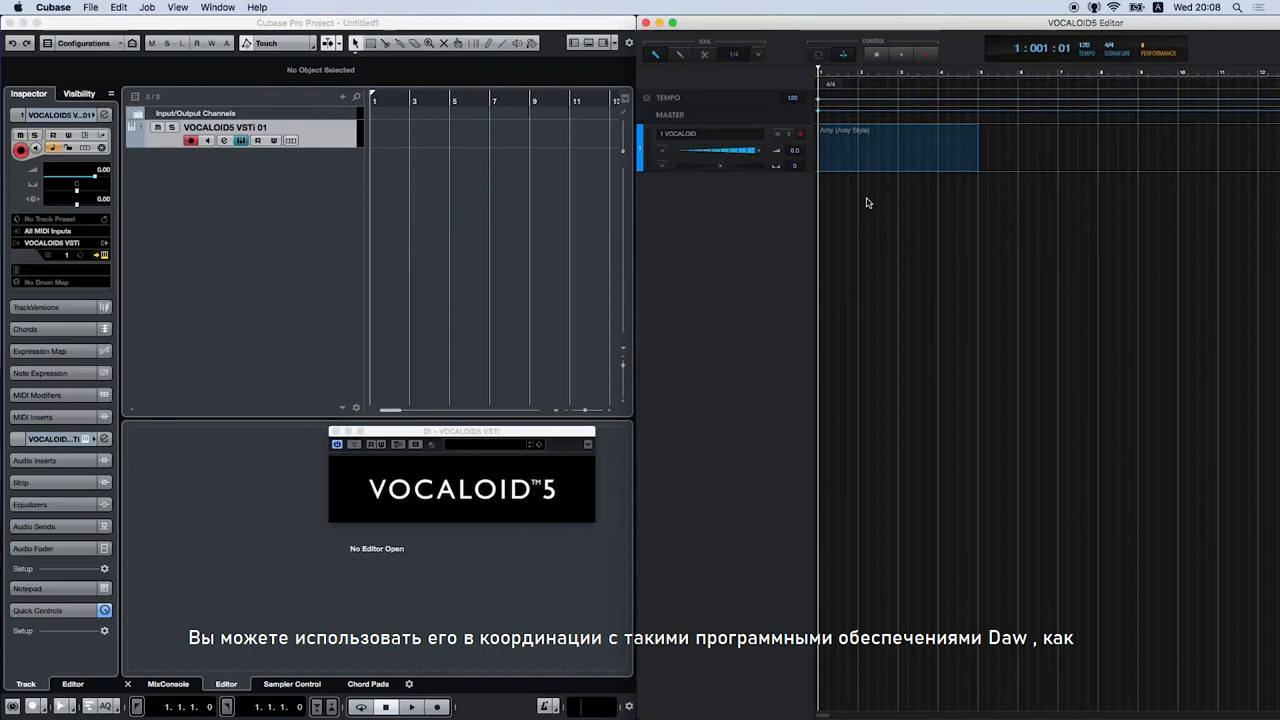
Open the Amy part of the VSTi's VOCALOID track for note editing and draw a short note around C3 in its first measure.
double_click(857, 163)
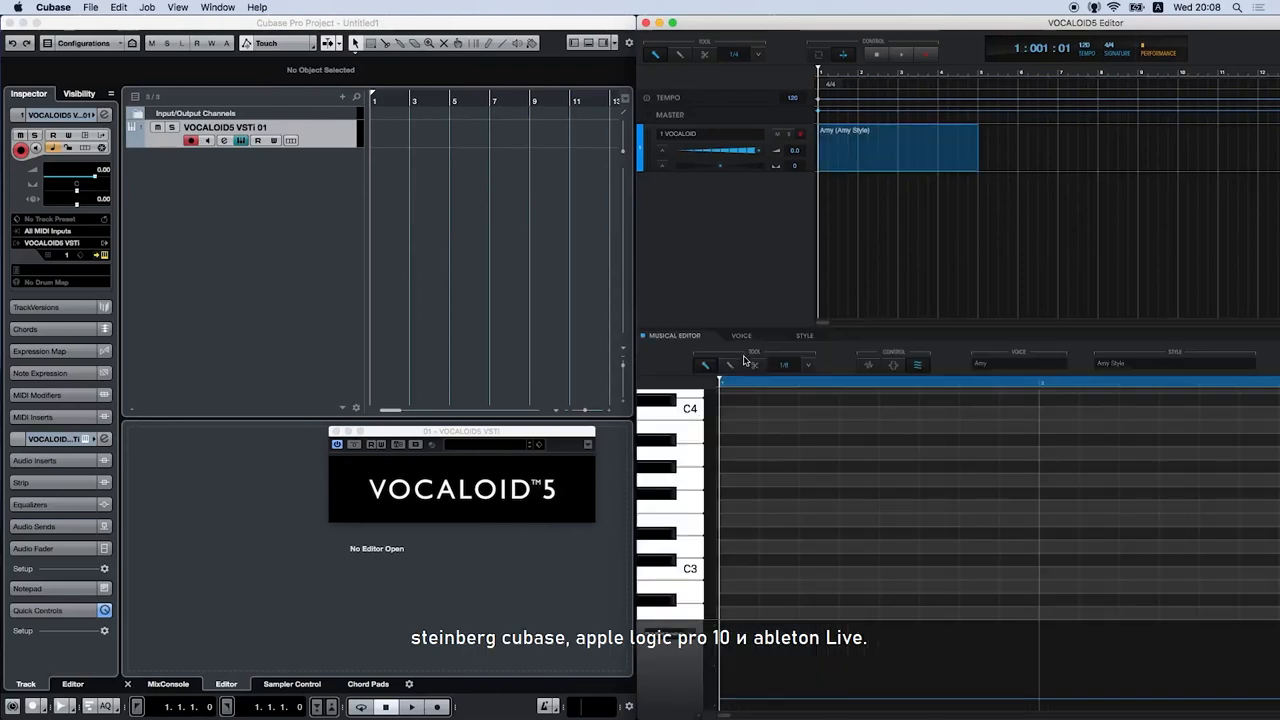
click(731, 365)
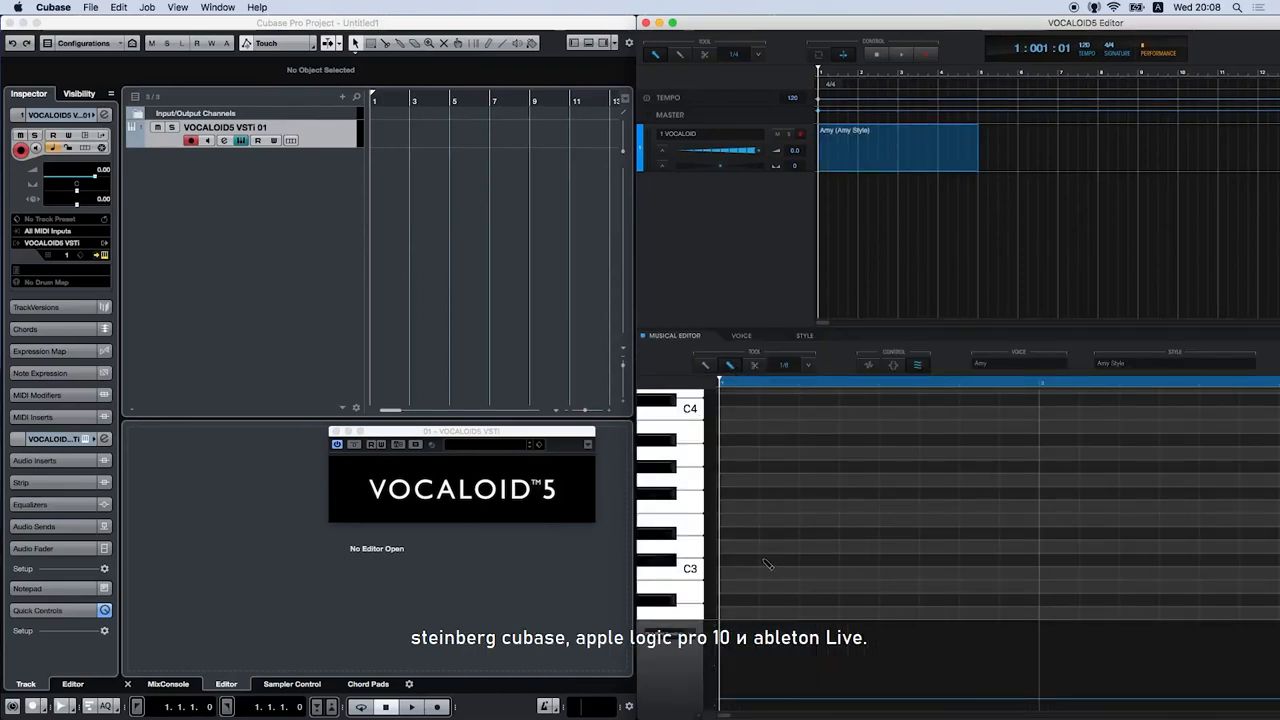
drag(760, 575, 838, 575)
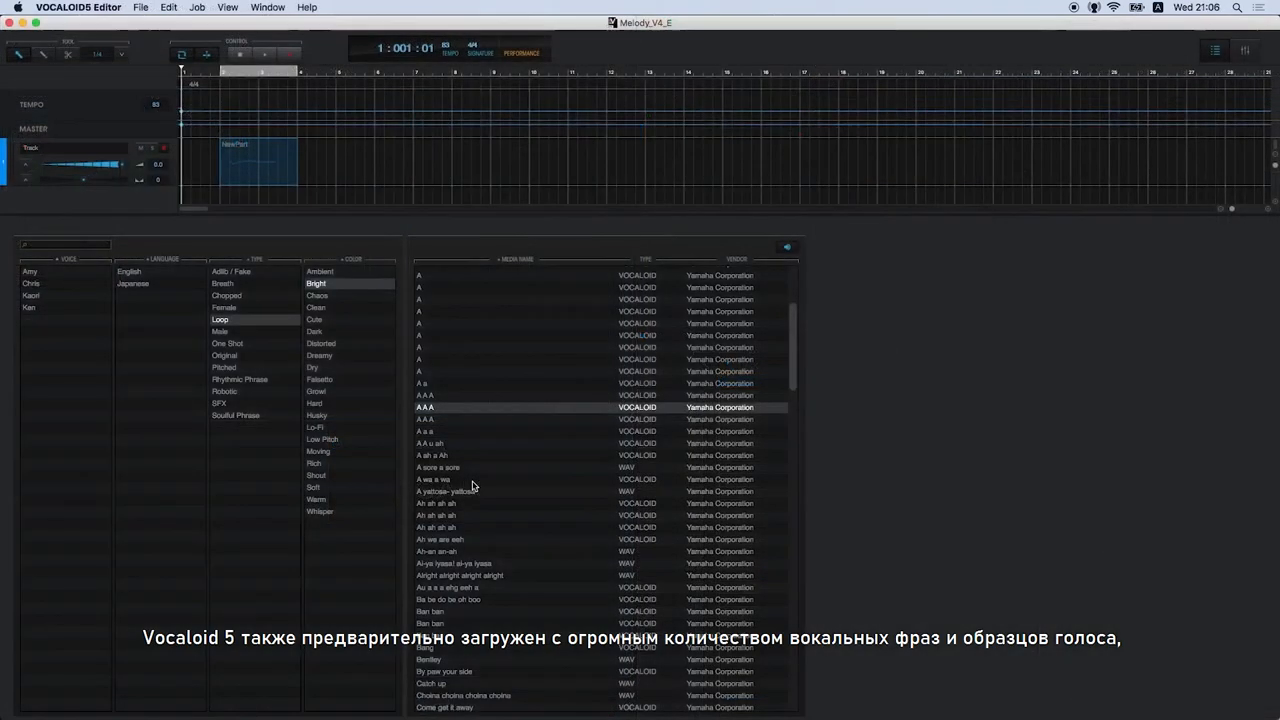
Browse the Loop and One Shot vocal phrases in the standalone editor's media library, auditioning "A wa a wa", "Come on" and "Ah ah ah ah".
click(454, 481)
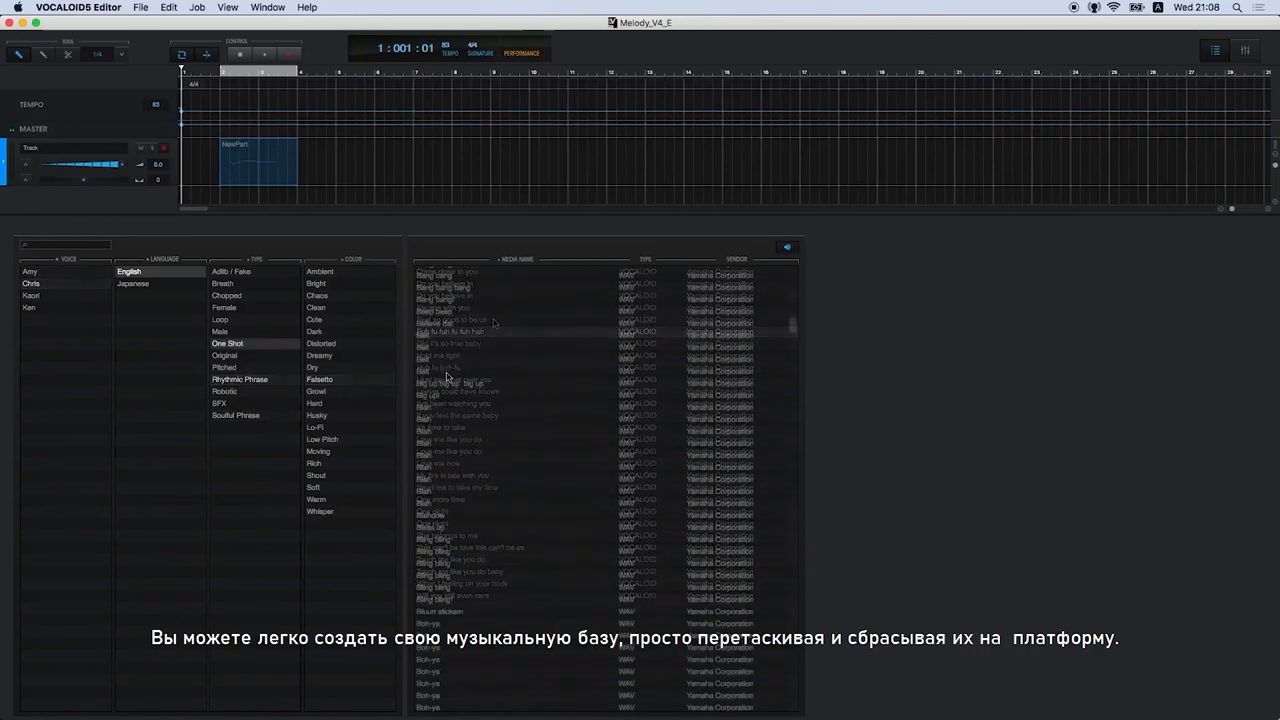
scroll(448, 383, down, 5)
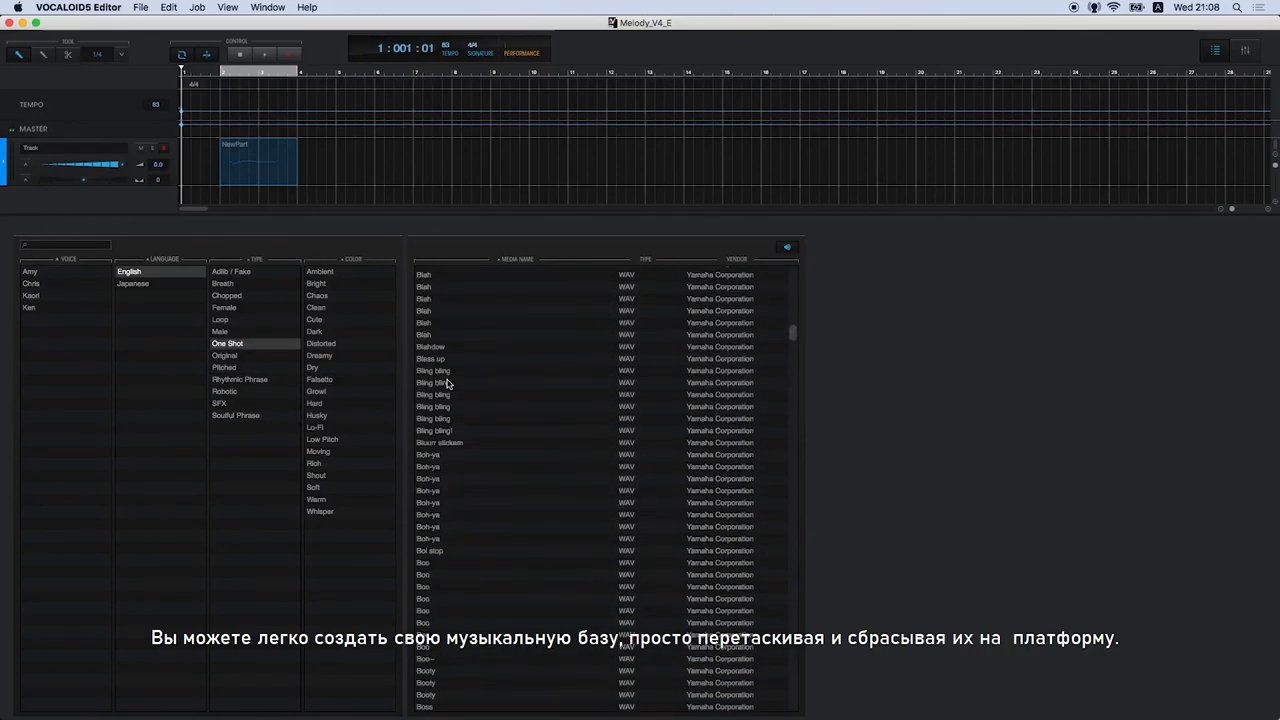
scroll(448, 383, down, 5)
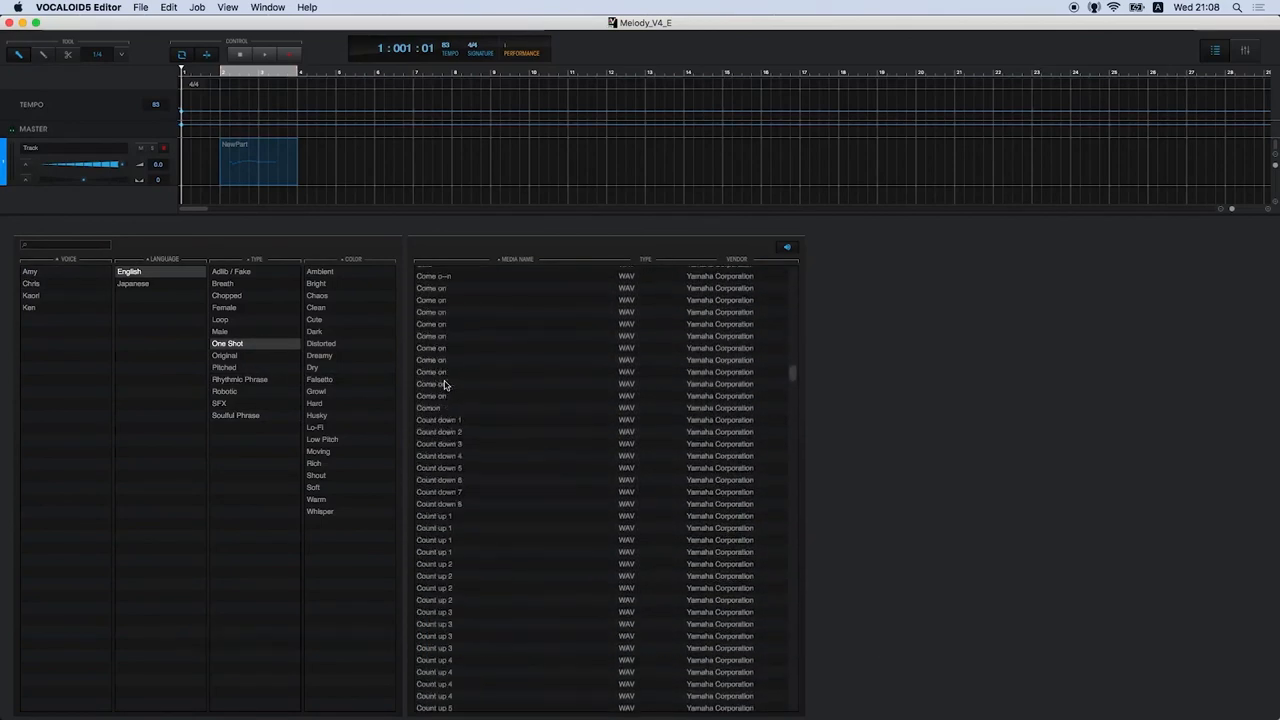
click(445, 384)
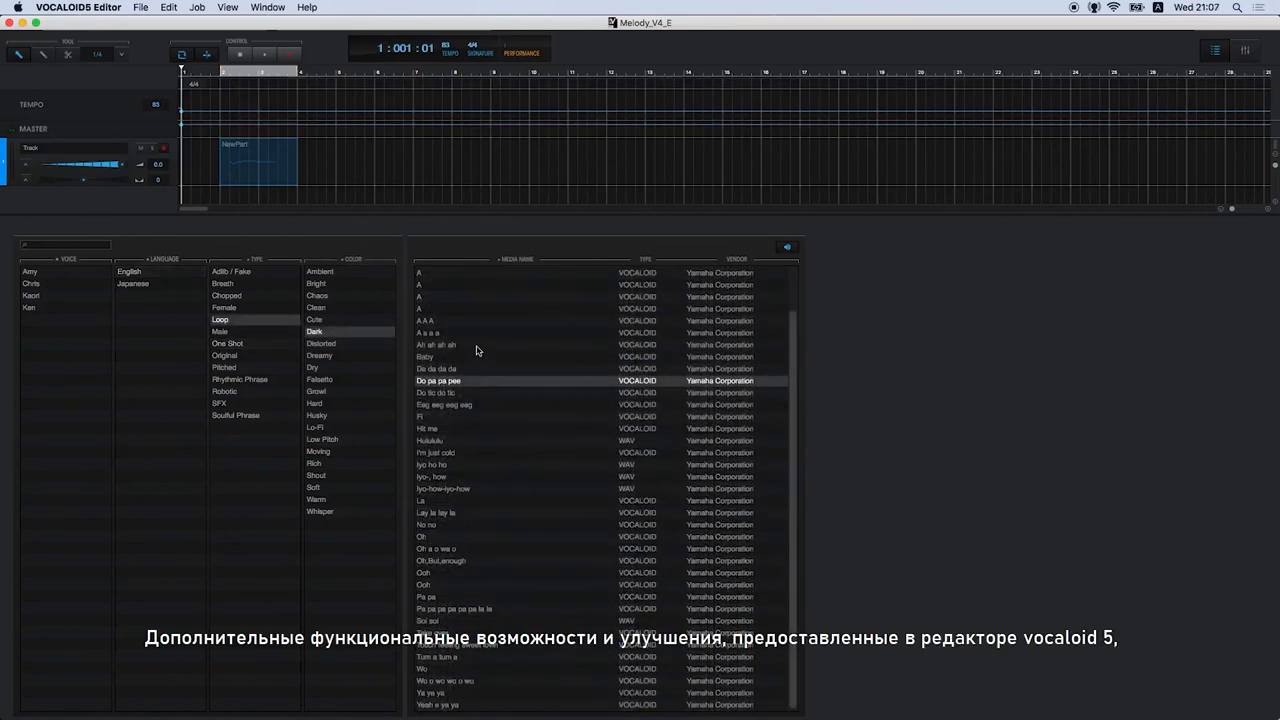
click(477, 346)
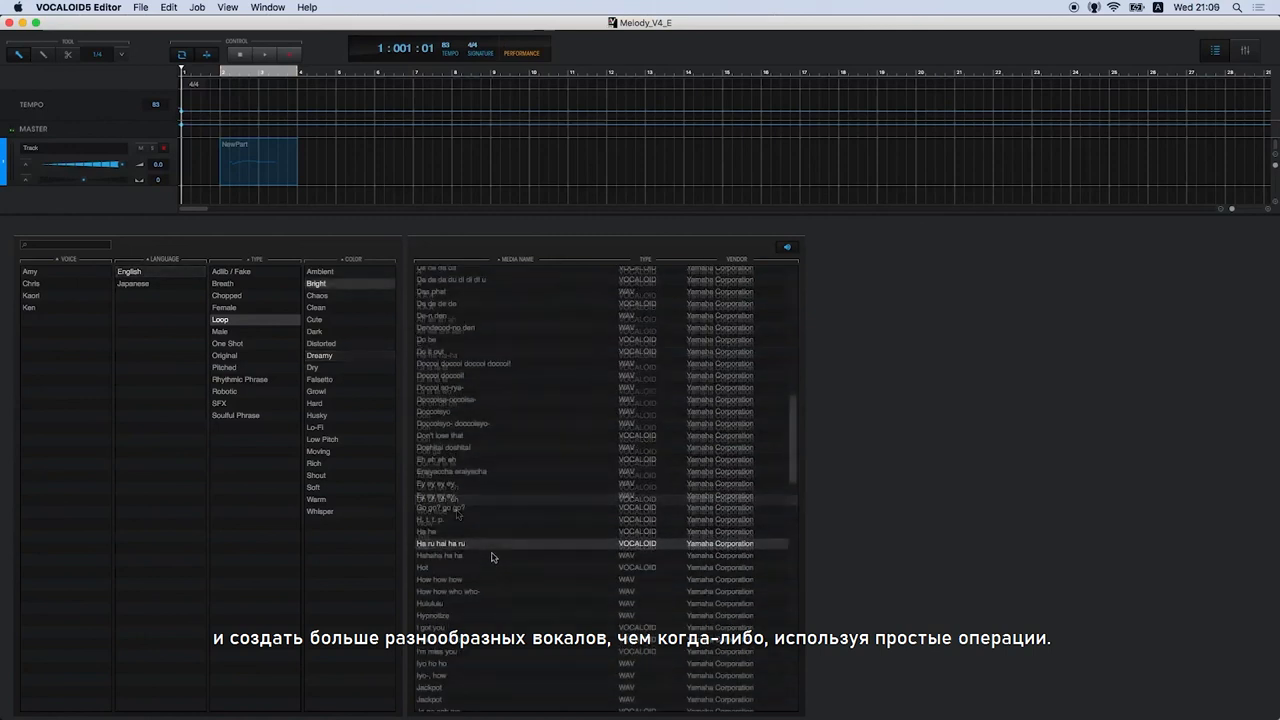
scroll(491, 557, down, 2)
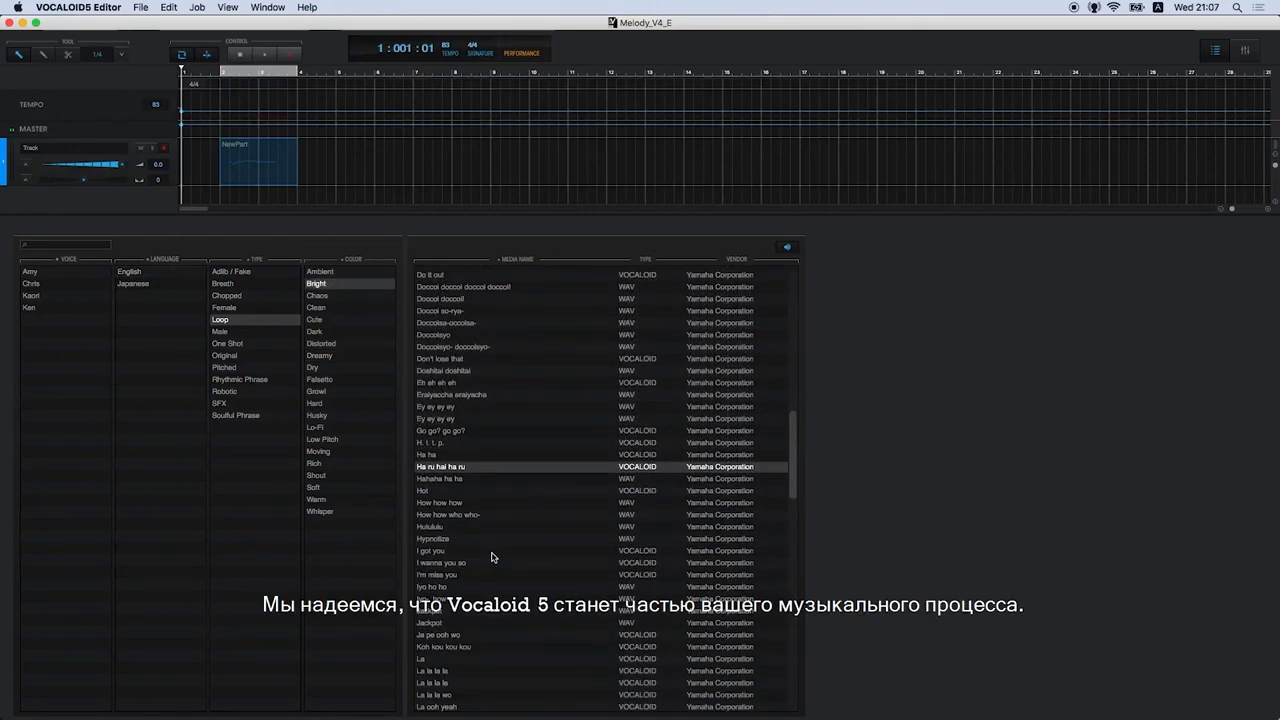
scroll(491, 557, down, 5)
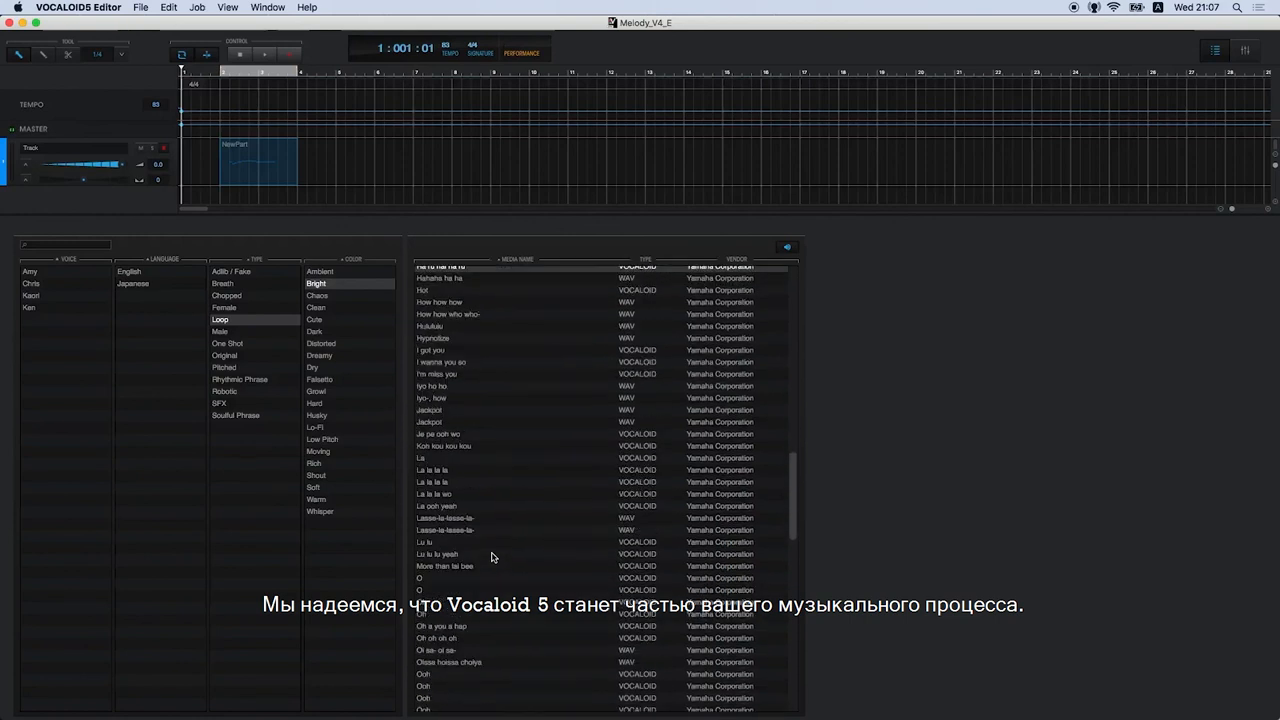
scroll(491, 557, down, 5)
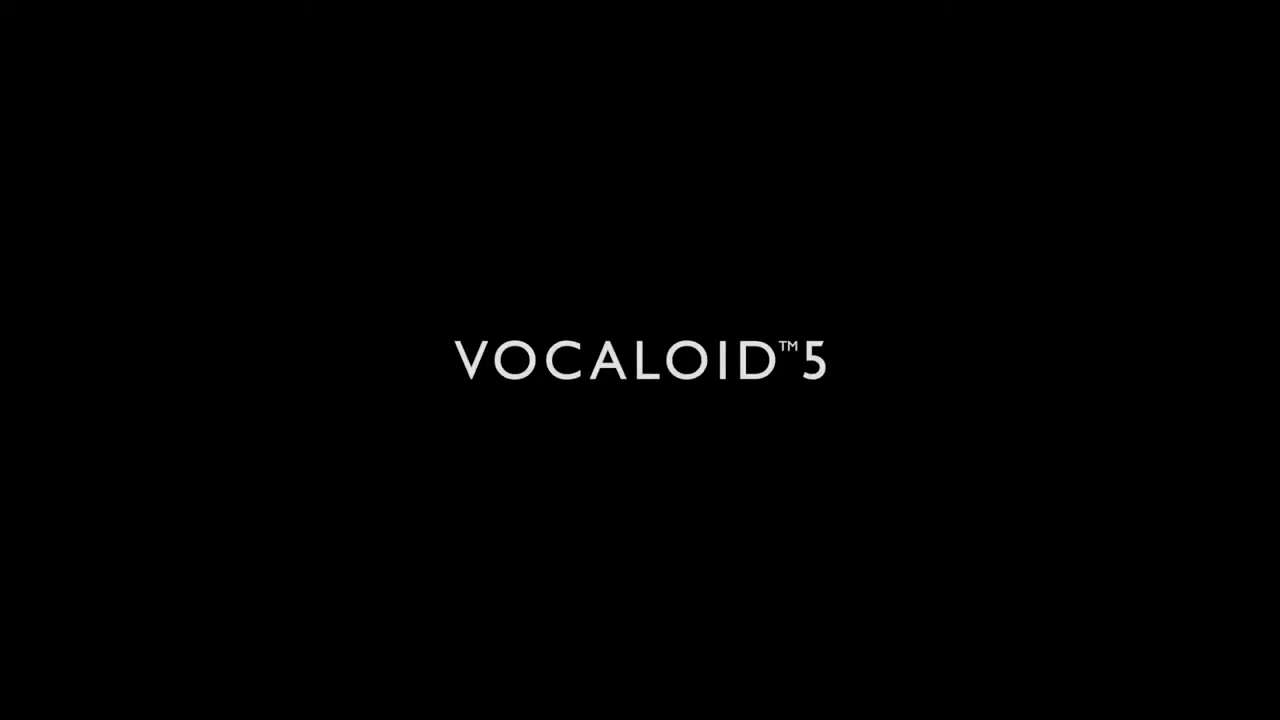